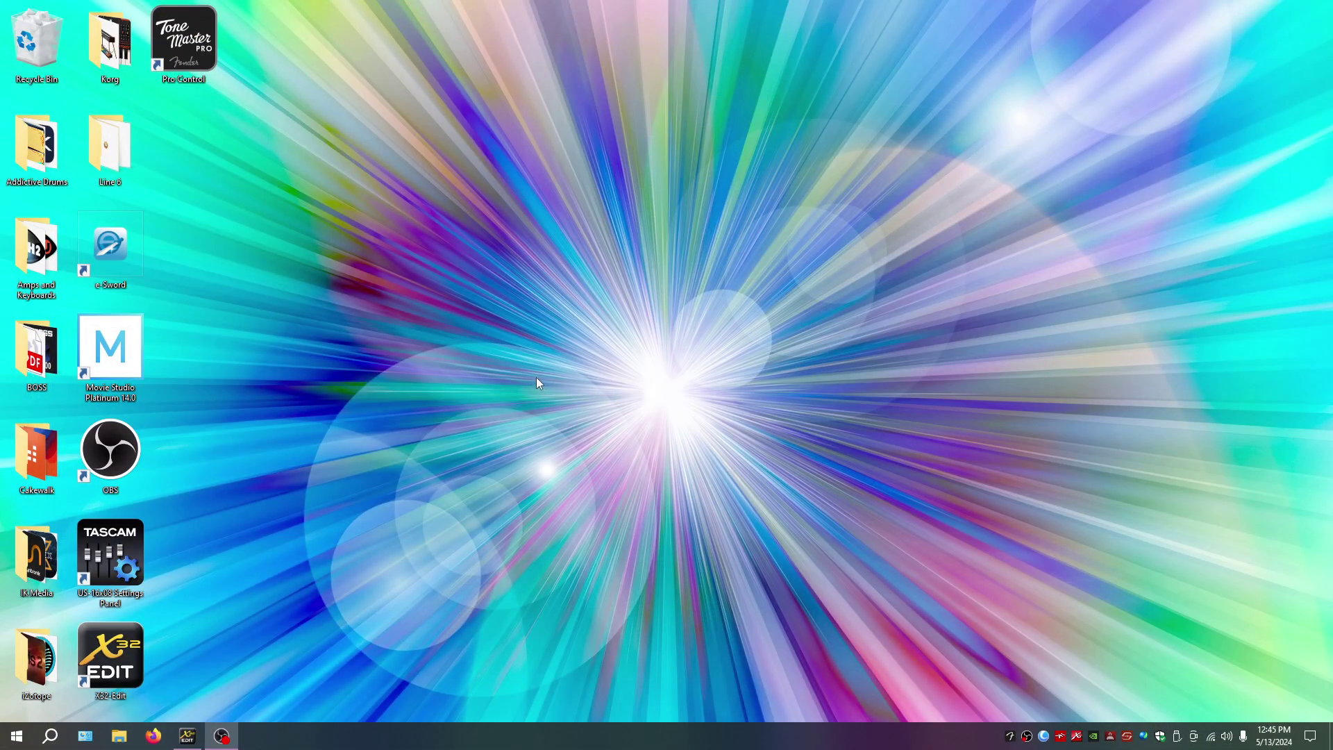
- Search DuckDuckGo for 'boss us' in Firefox and open the official BOSS US website
click(151, 738)
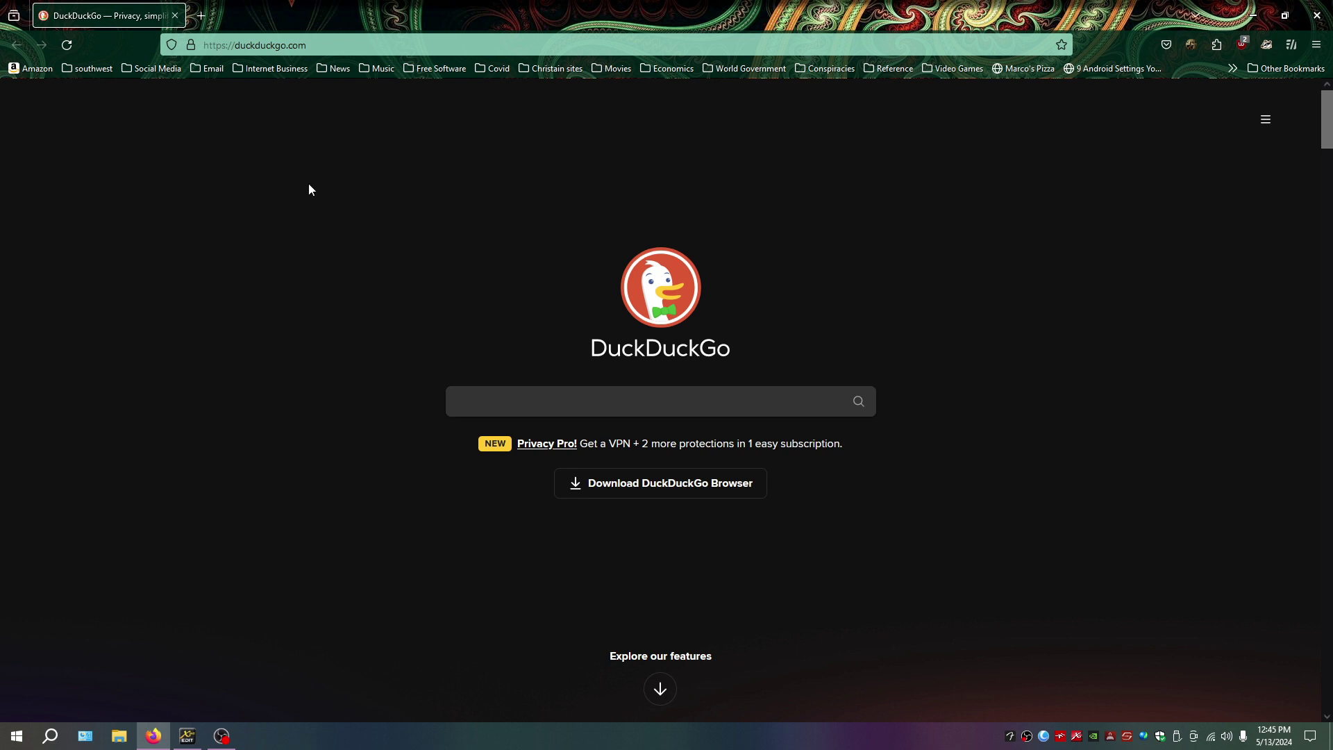
text(boss)
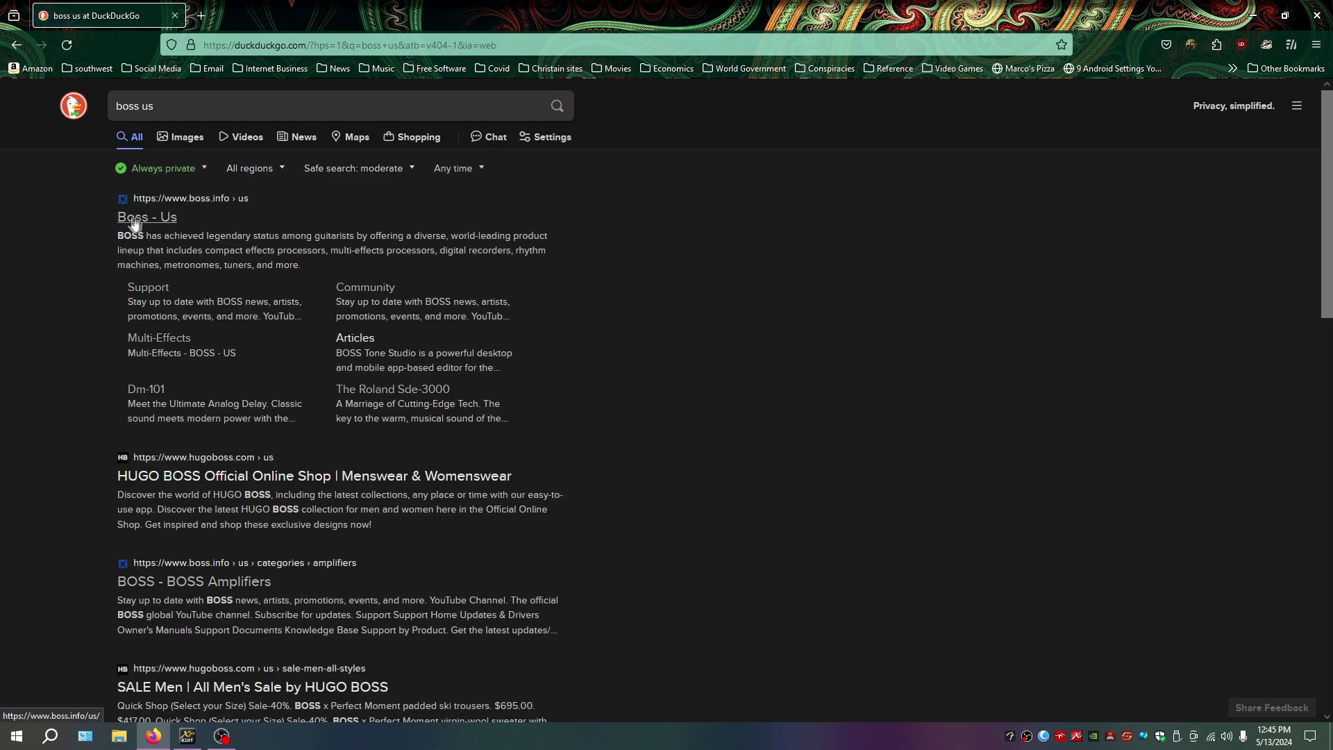
click(132, 219)
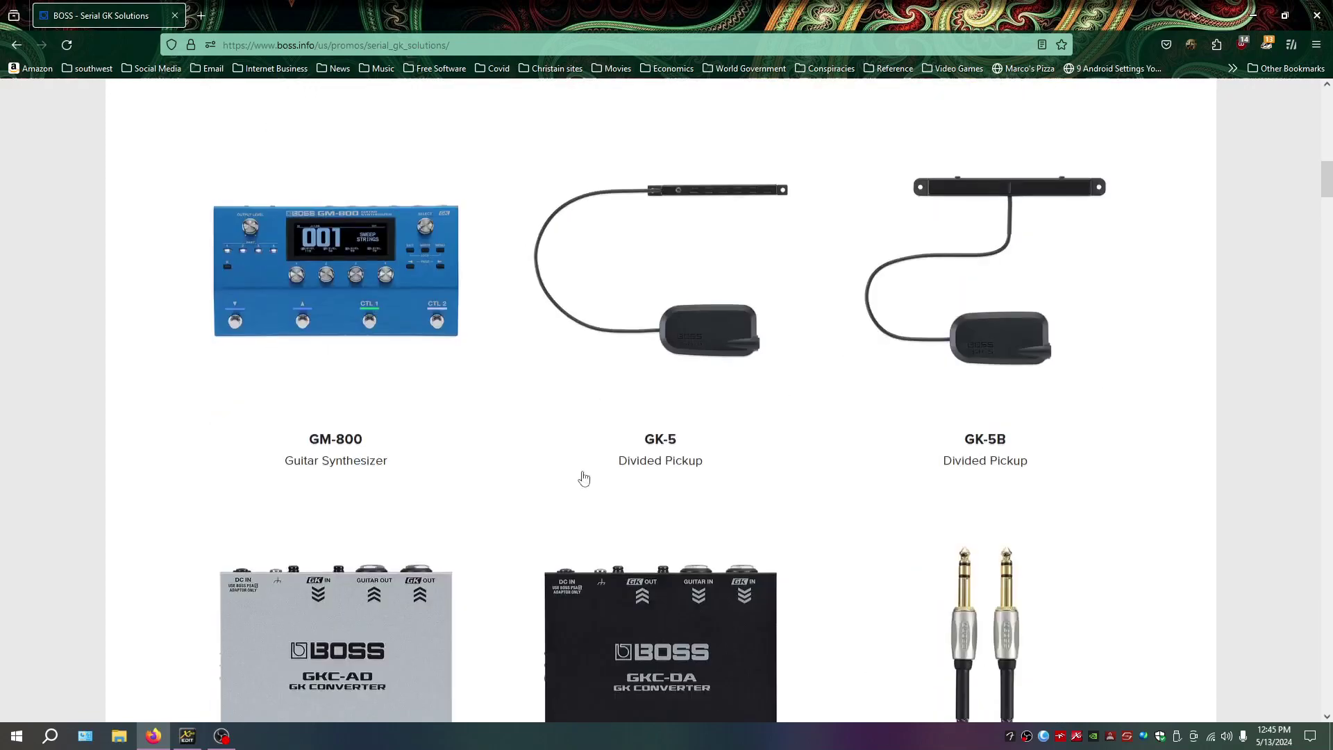
- Go to the GM-800 product page's Downloads section listing updates and drivers
scroll(578, 471, up, 10)
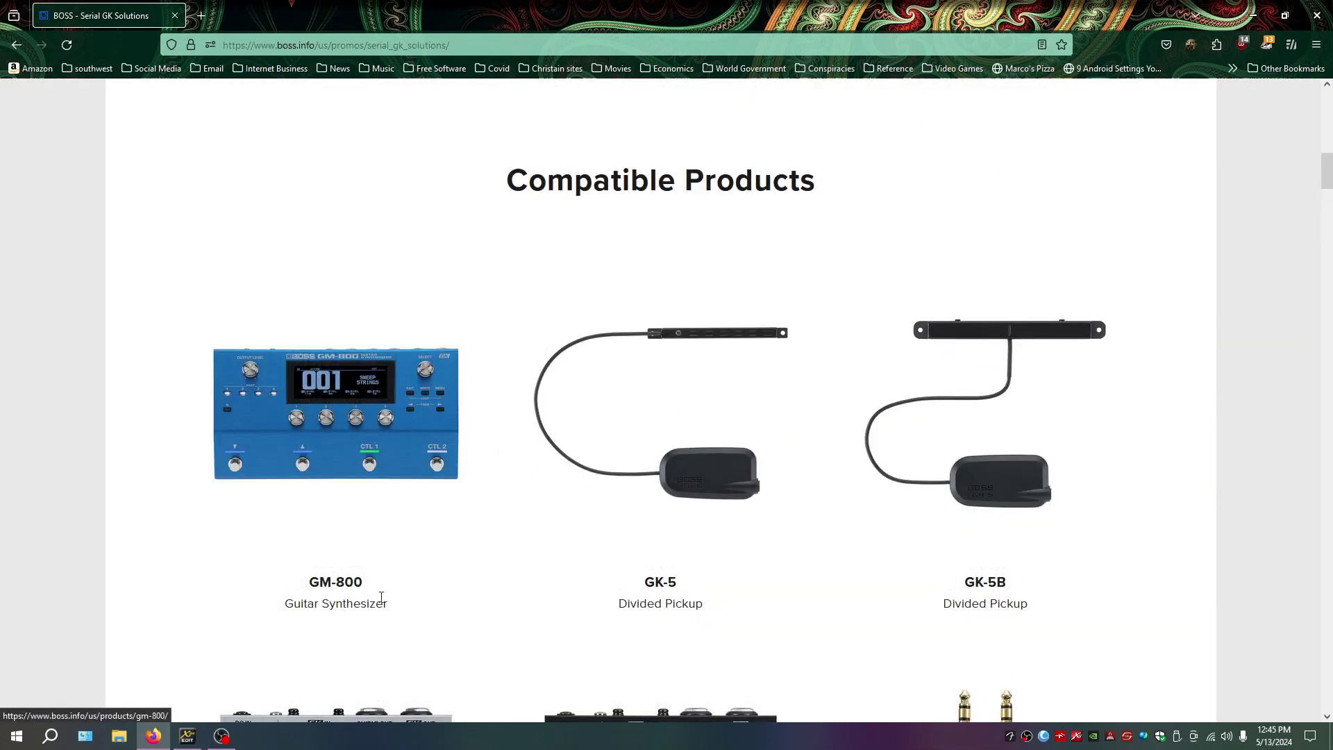
scroll(604, 679, up, 10)
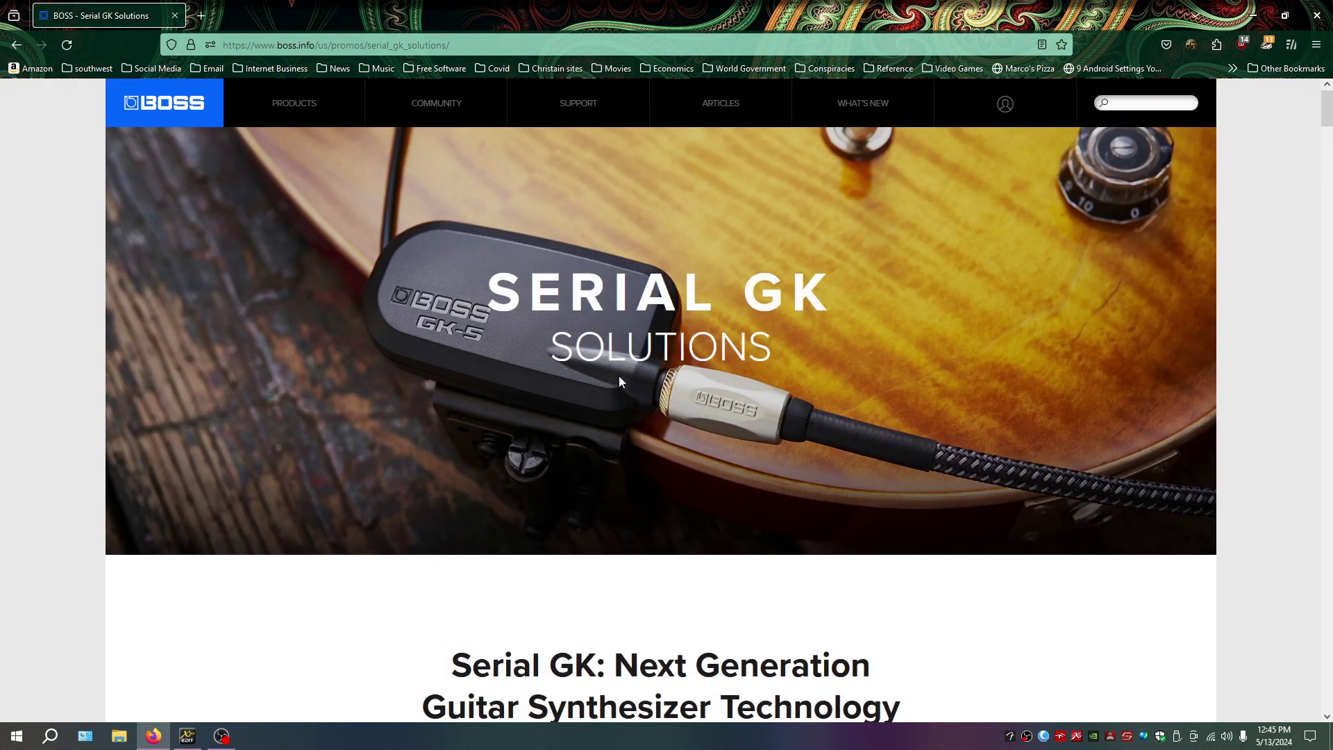
scroll(690, 373, down, 12)
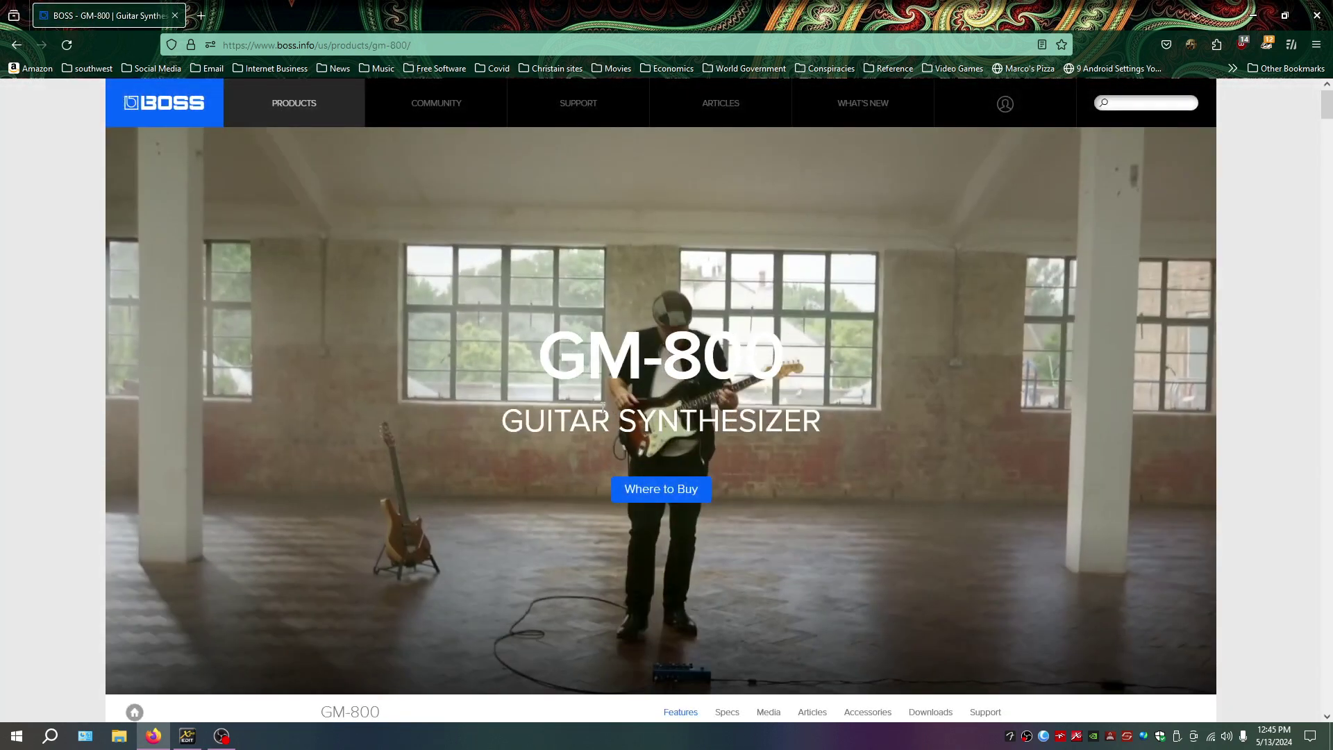
scroll(447, 333, down, 6)
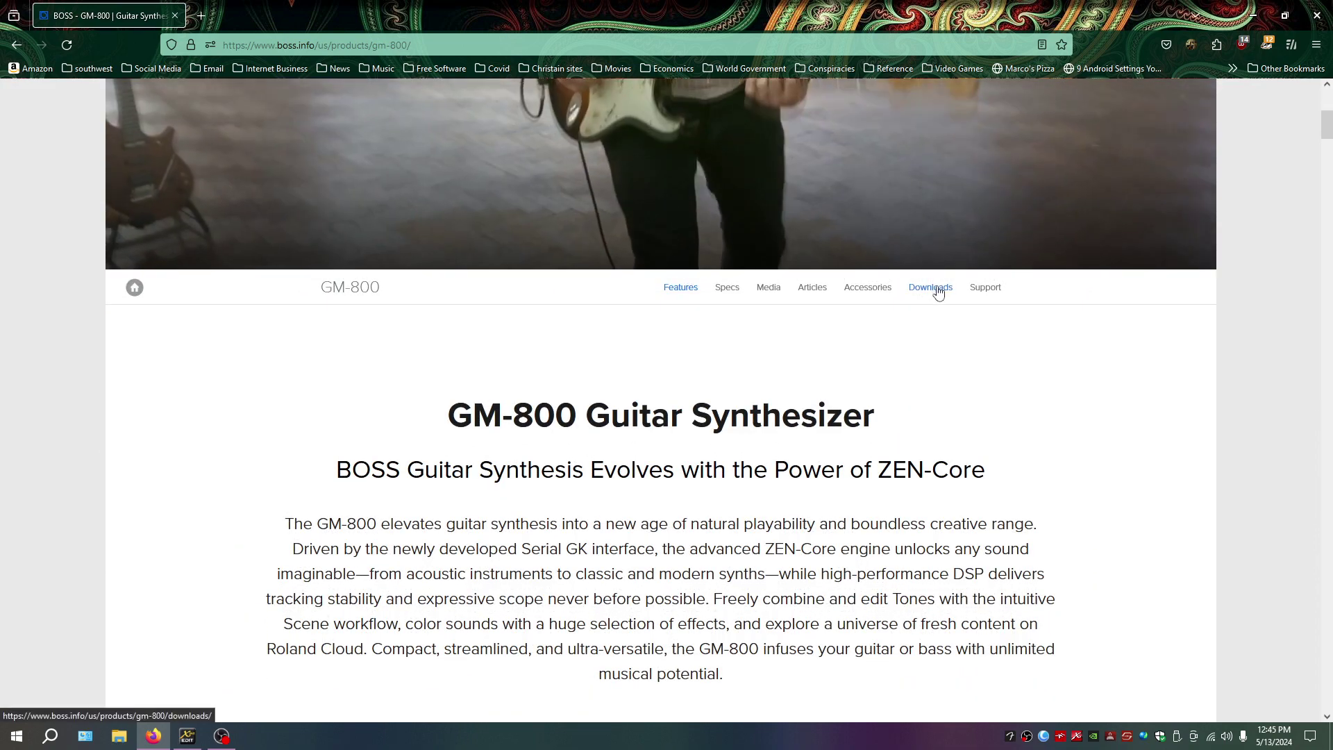
click(932, 288)
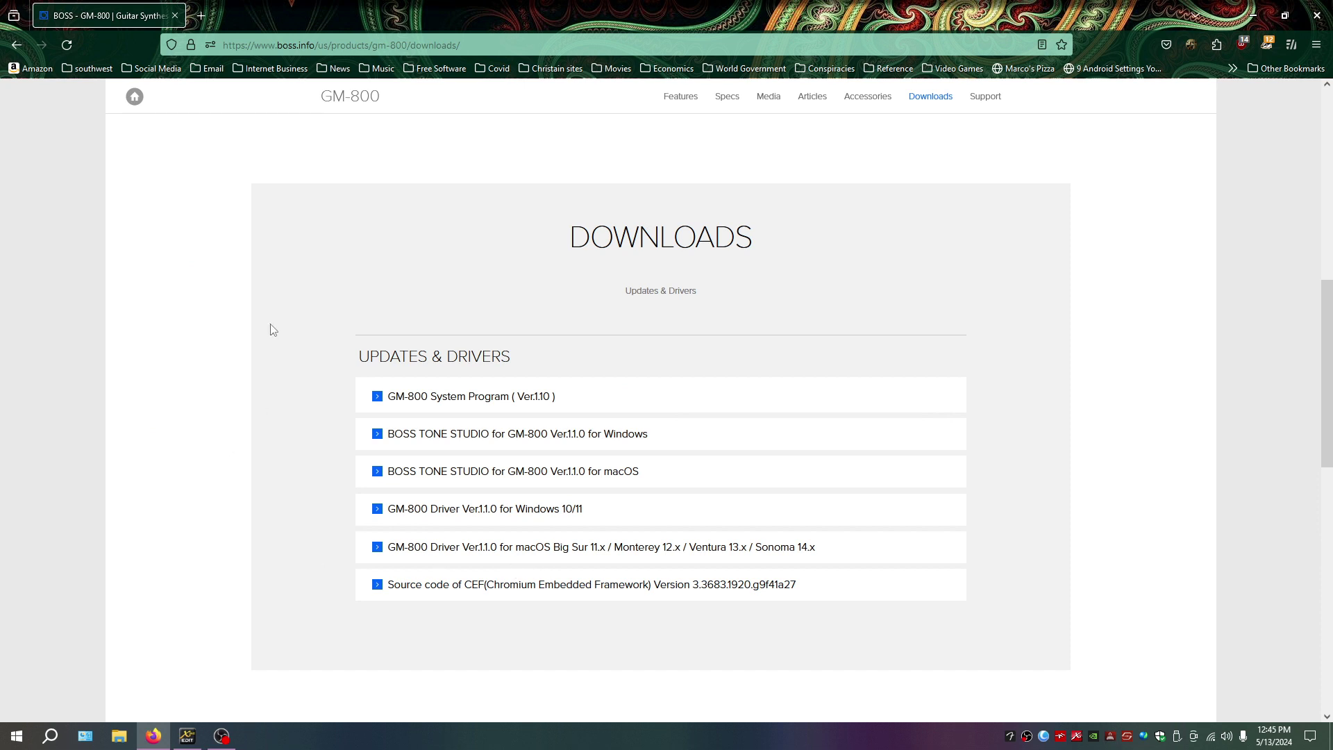
- Save the GM-800 System Program Ver.1.10 archive gm800_sys_v110 to Downloads from its EULA page
click(547, 397)
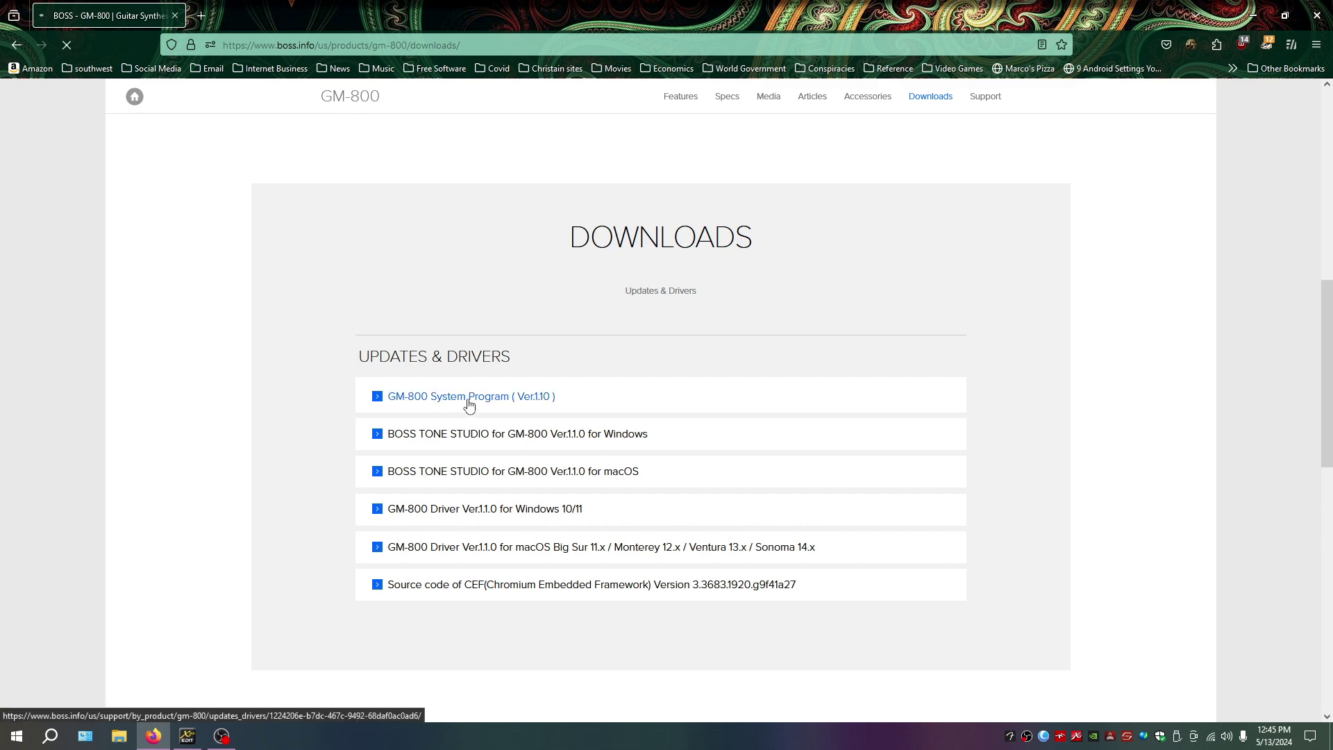
scroll(769, 464, down, 5)
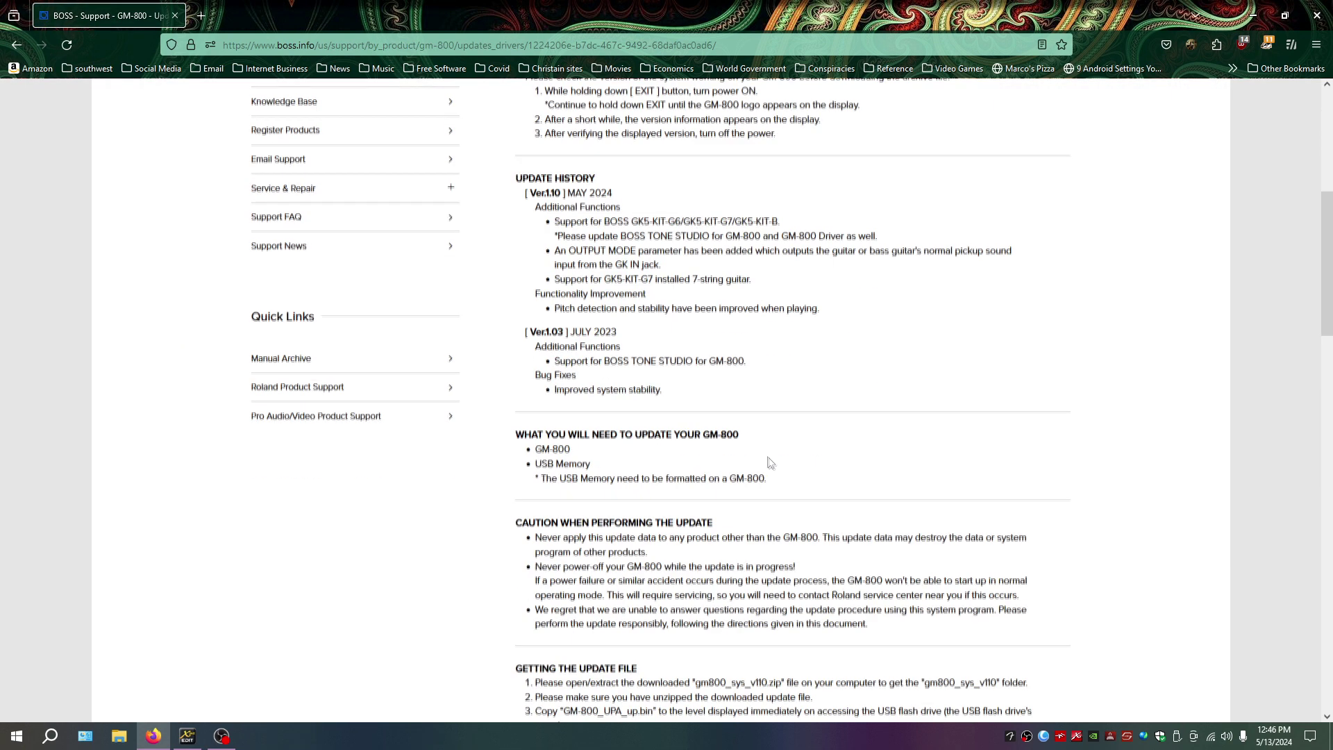
scroll(769, 463, down, 10)
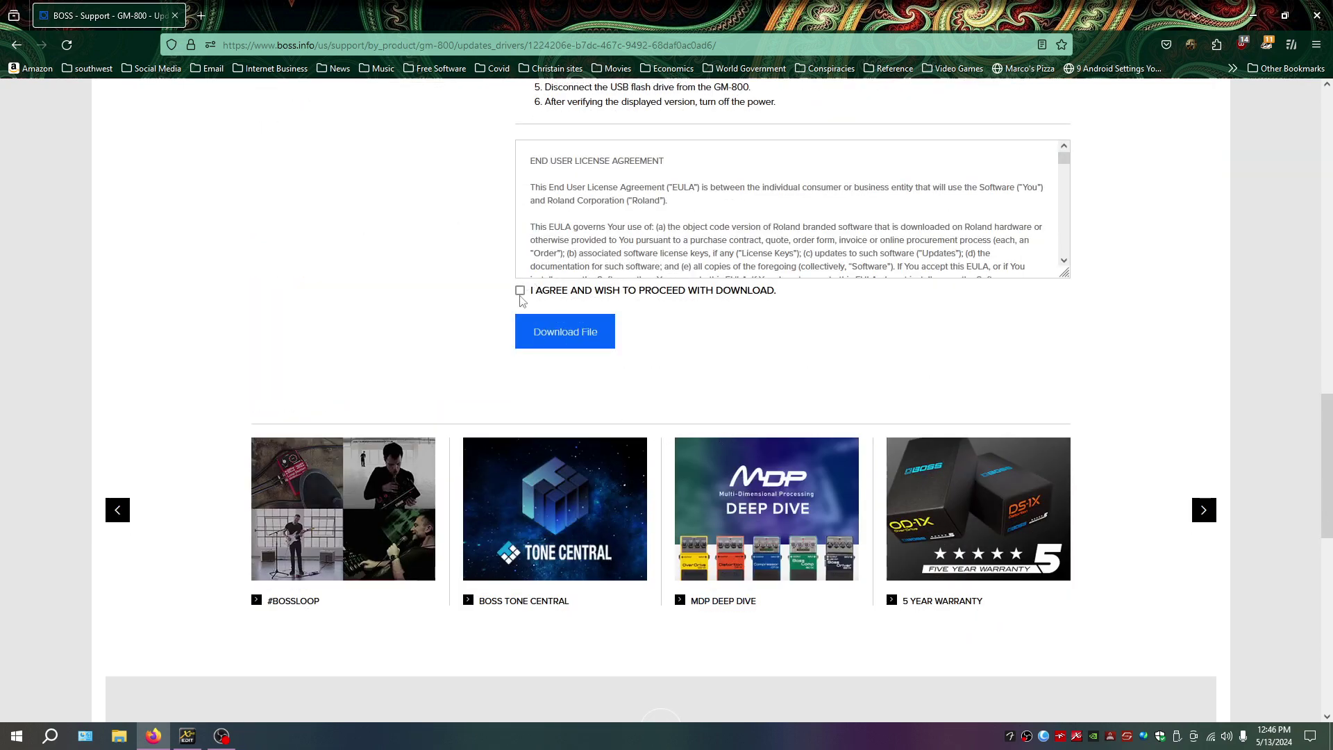
click(560, 338)
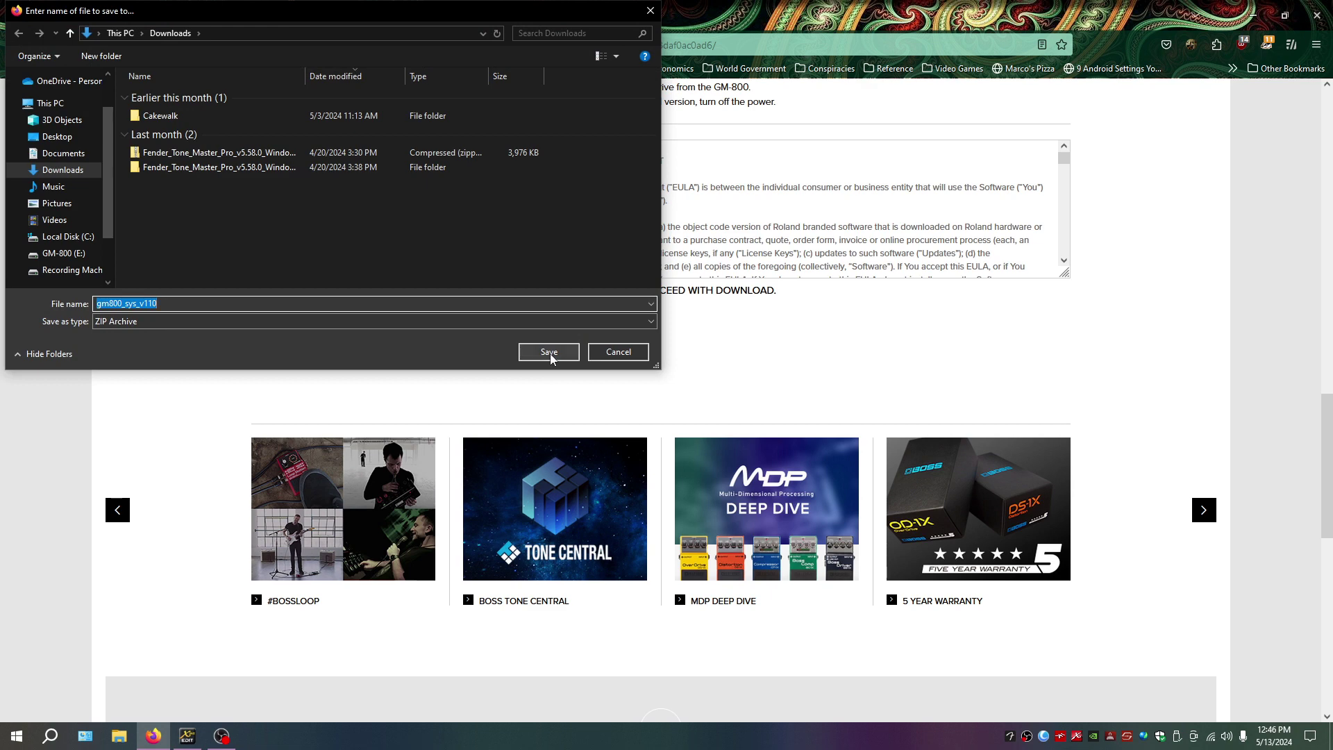
click(550, 353)
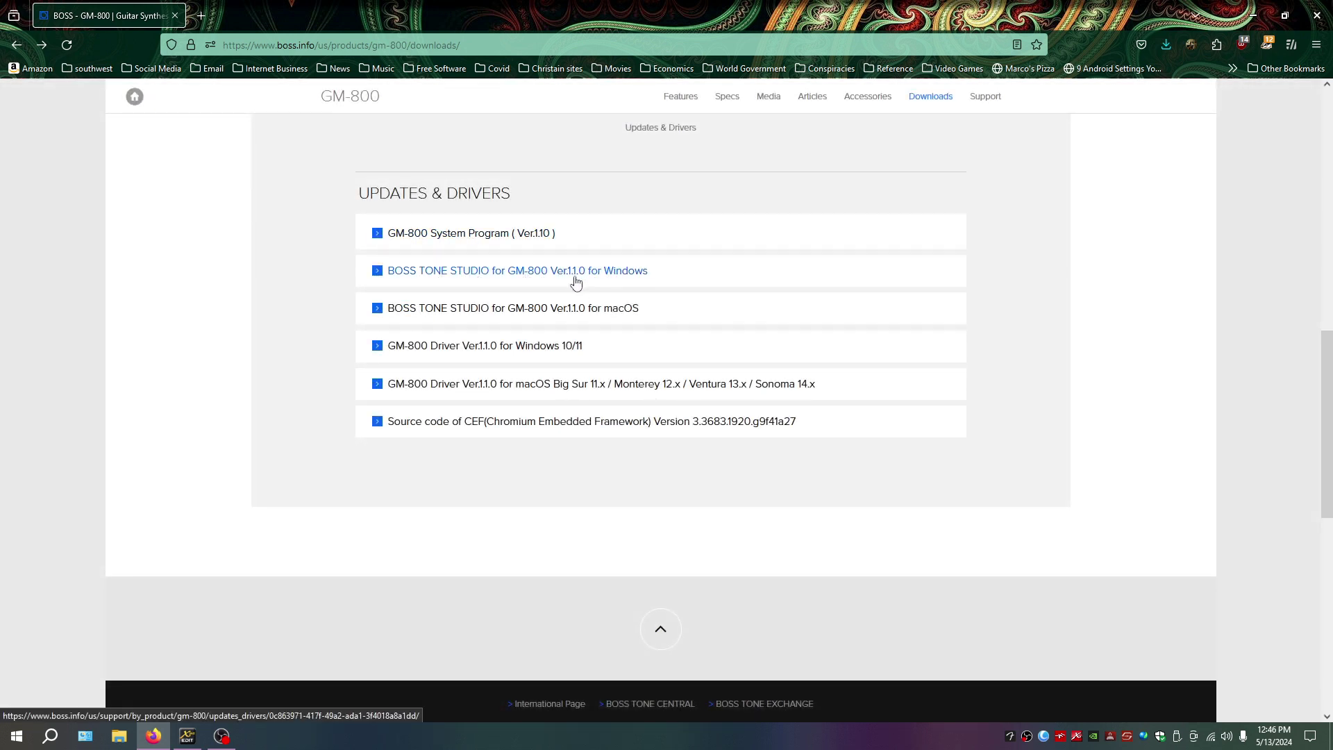
- Accept the licence and save the BOSS TONE STUDIO for Windows archive gm800_bts_w110 to Downloads
right_click(449, 274)
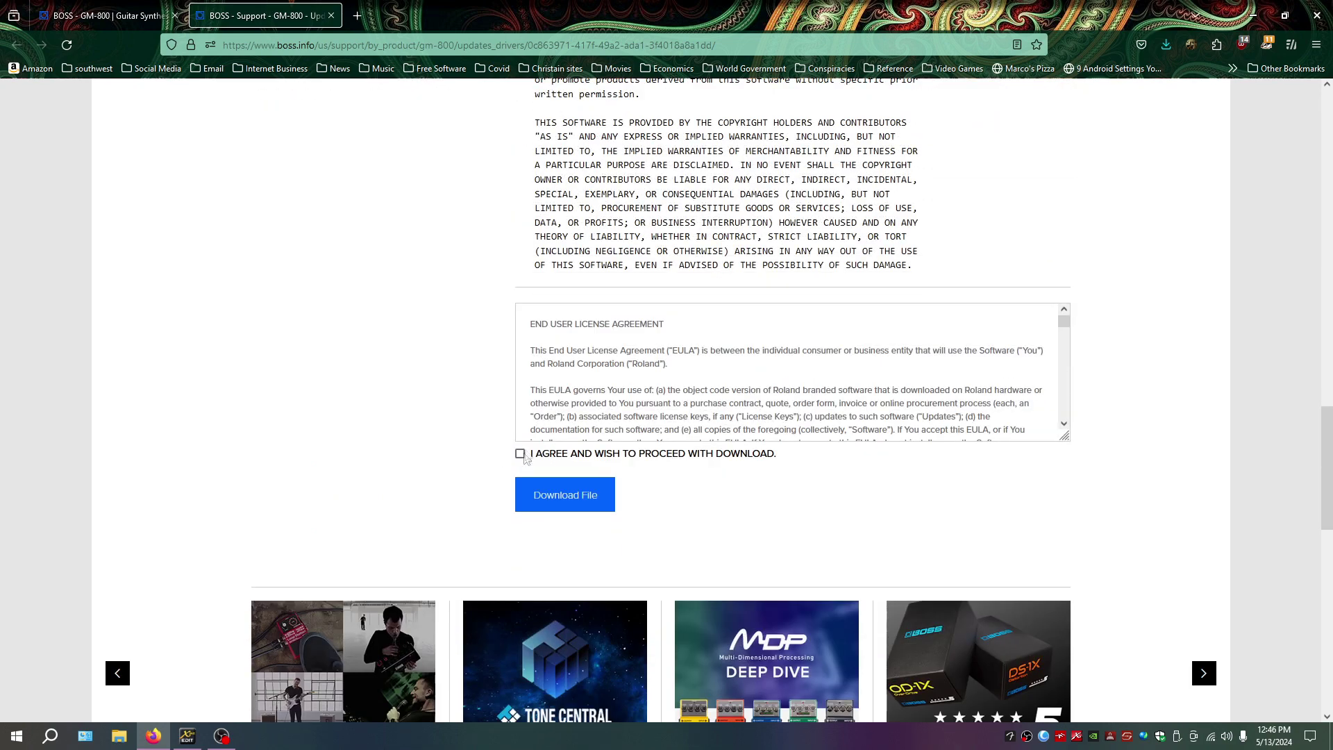
click(522, 456)
click(574, 499)
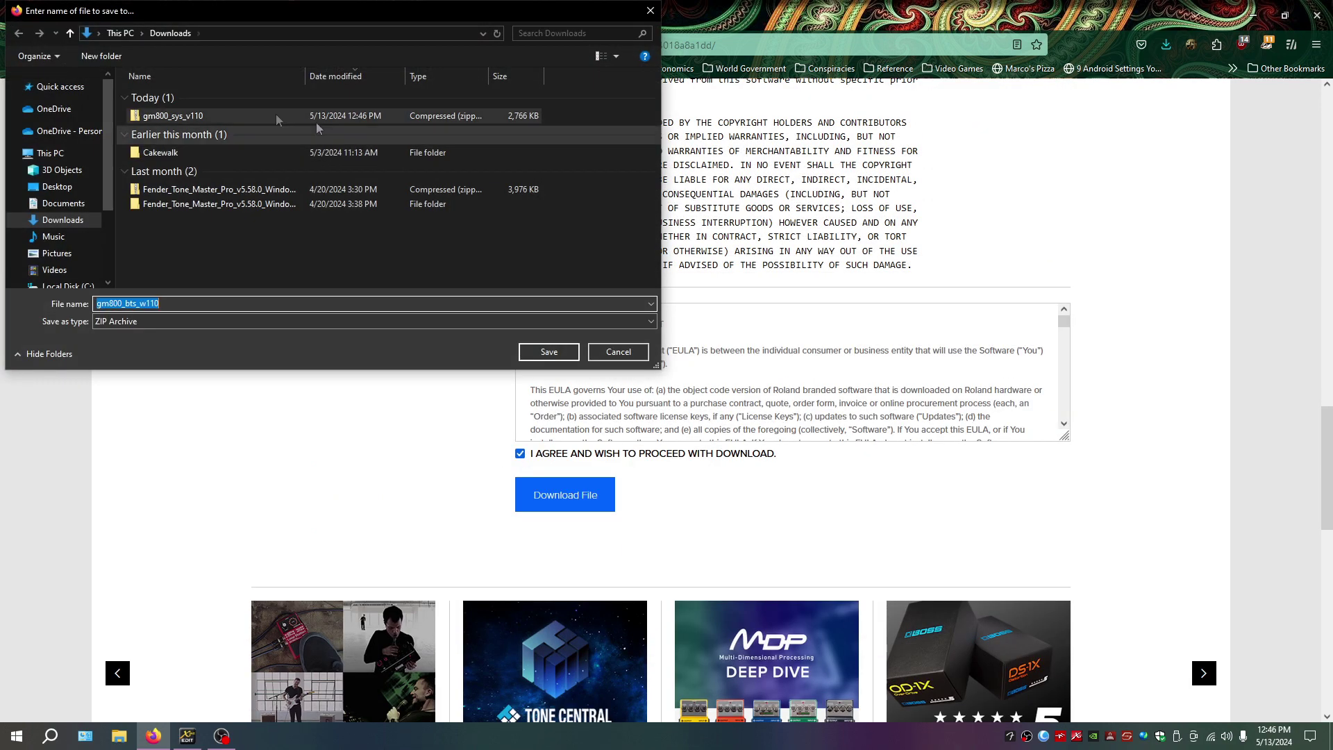
click(548, 352)
- Download the GM-800 Windows 10/11 driver archive gm800_w1011d_w110d into Downloads
key(ctrl+Page_Up)
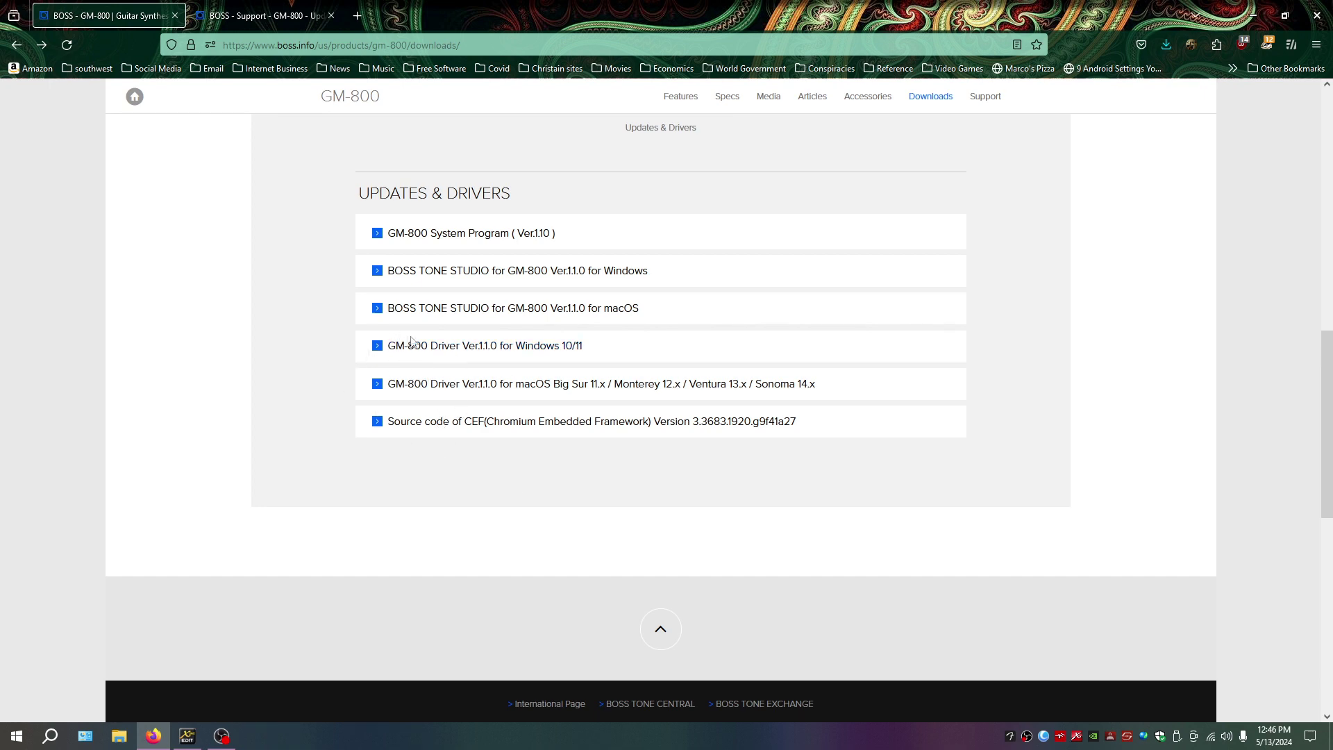
right_click(434, 344)
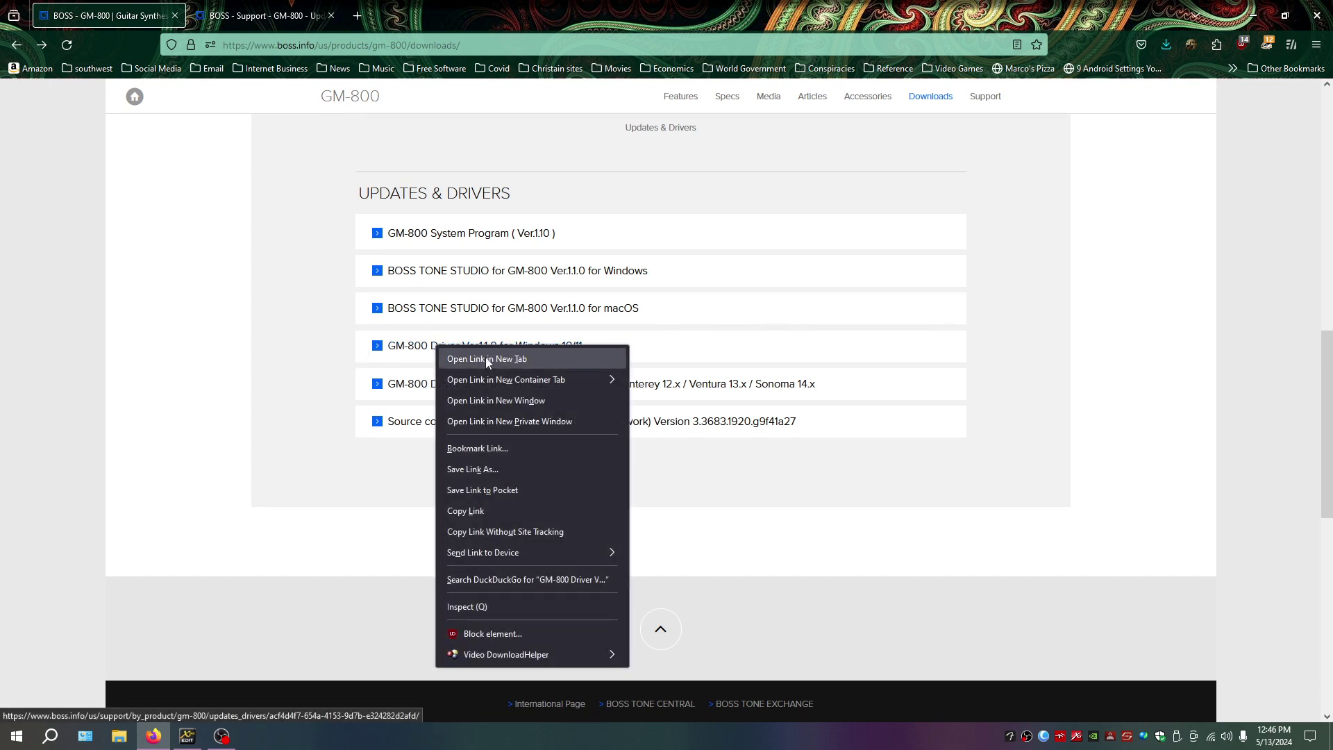
click(487, 359)
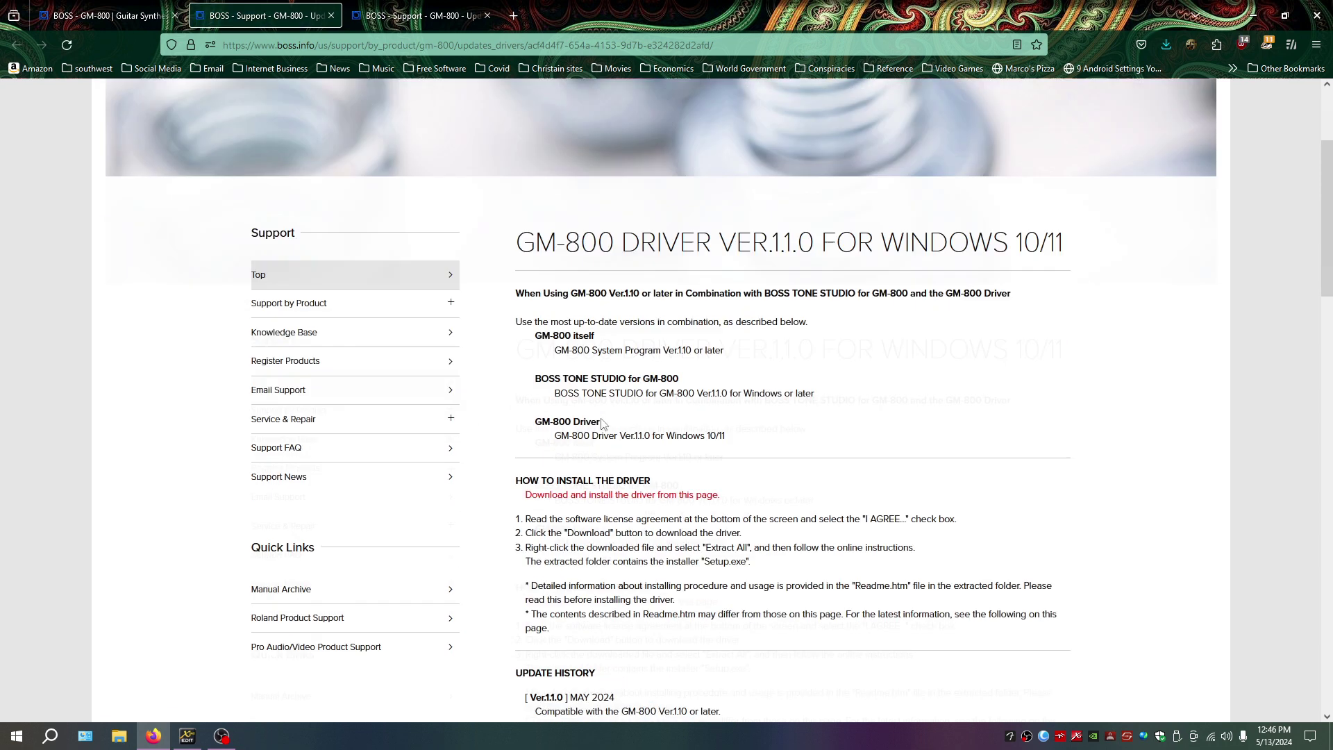
scroll(602, 424, down, 15)
scroll(490, 274, up, 3)
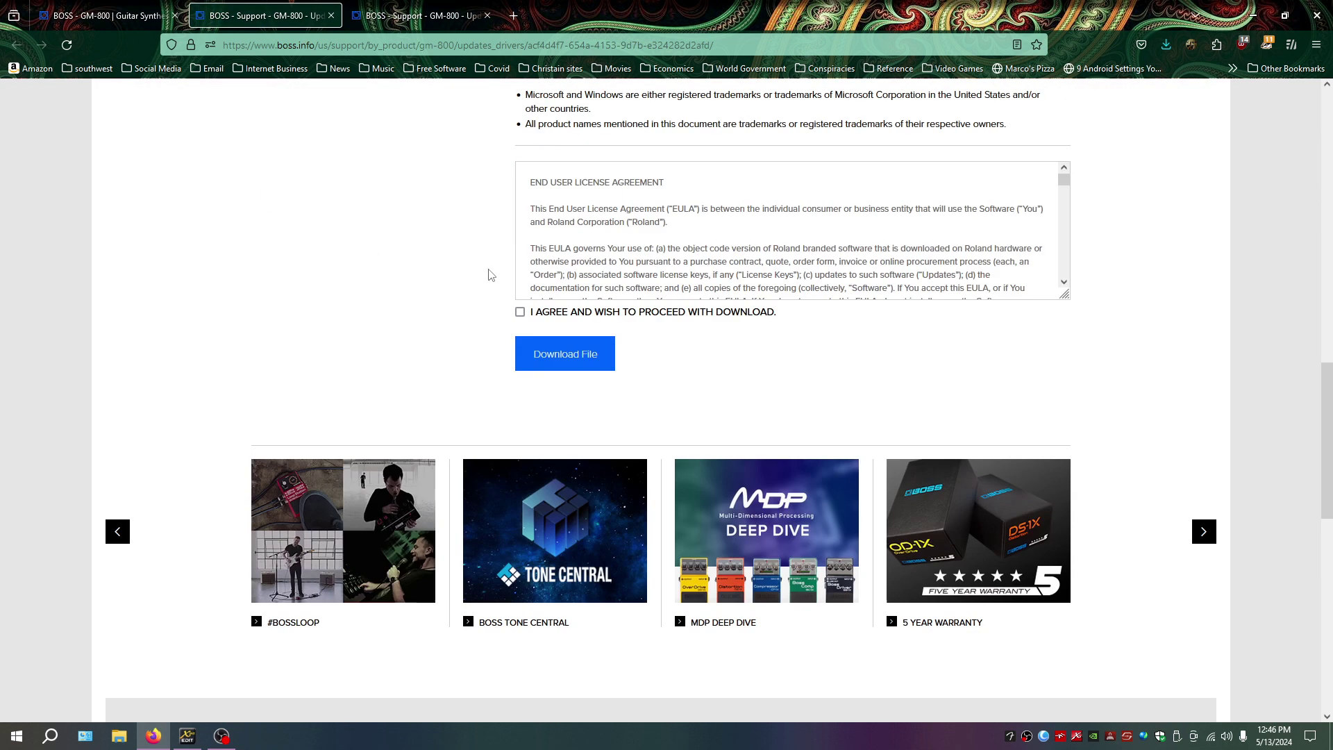
click(575, 364)
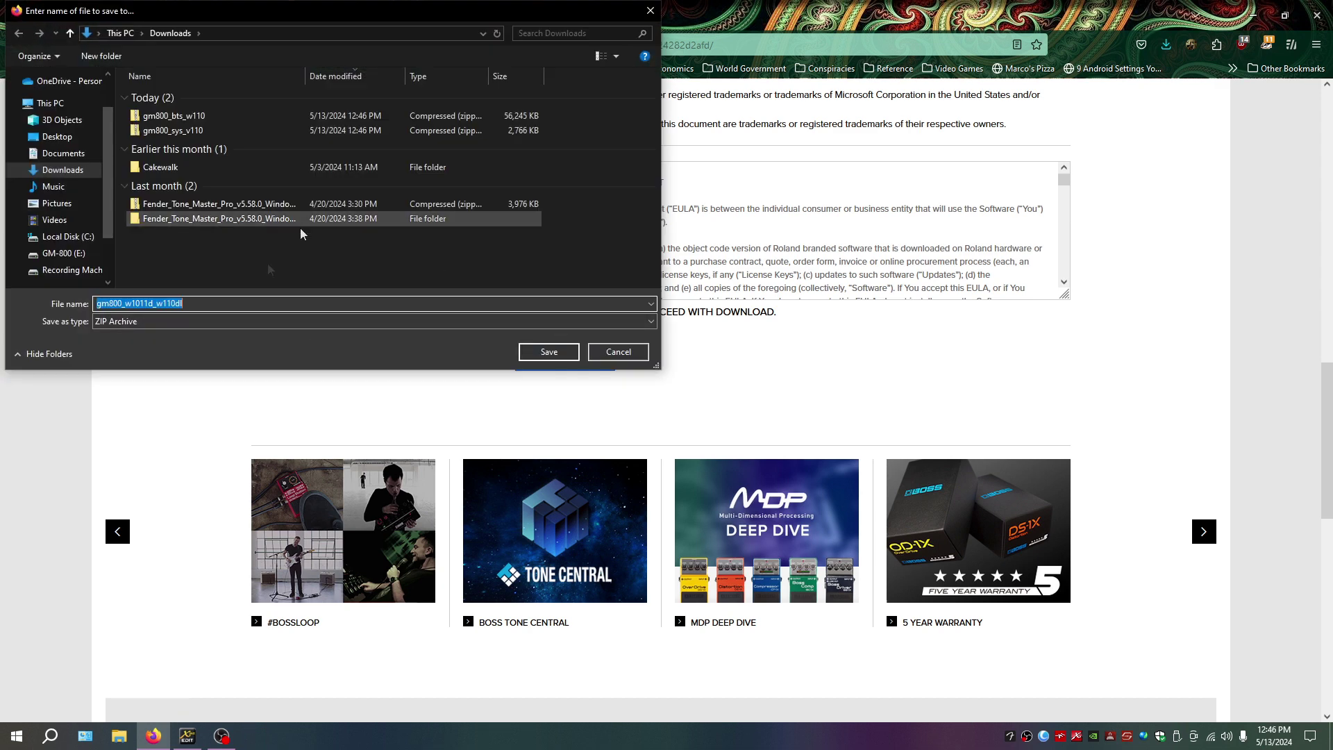
click(530, 347)
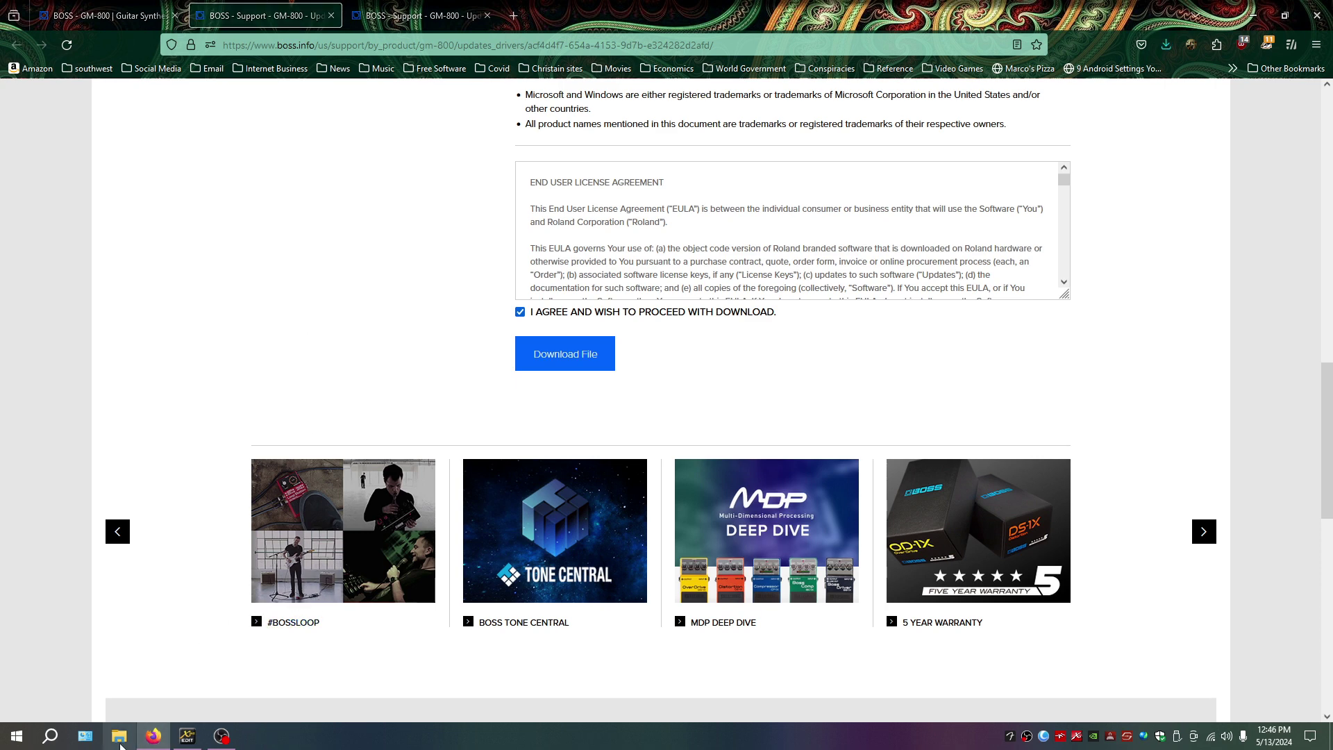
click(120, 738)
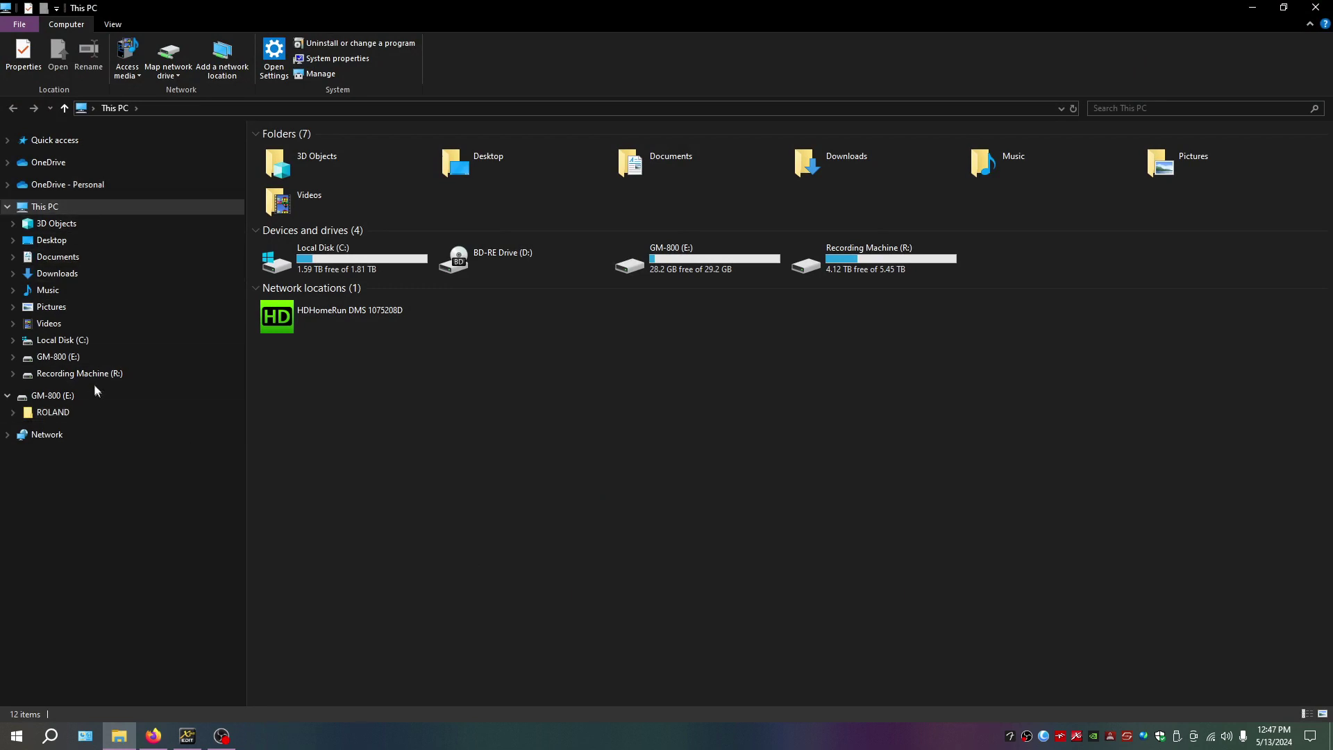
- Extract the three GM-800 zips in Downloads and expand GM-800 (E:) > ROLAND in the tree
click(82, 273)
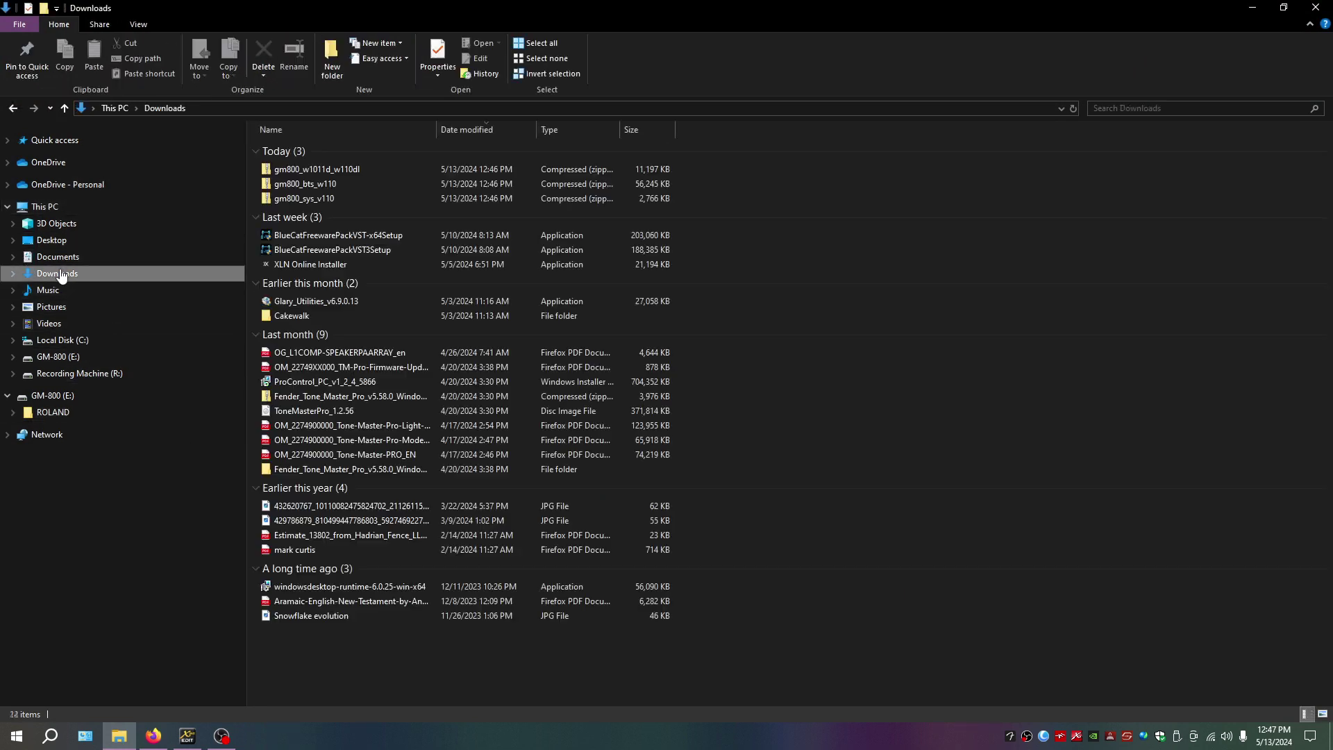
right_click(306, 169)
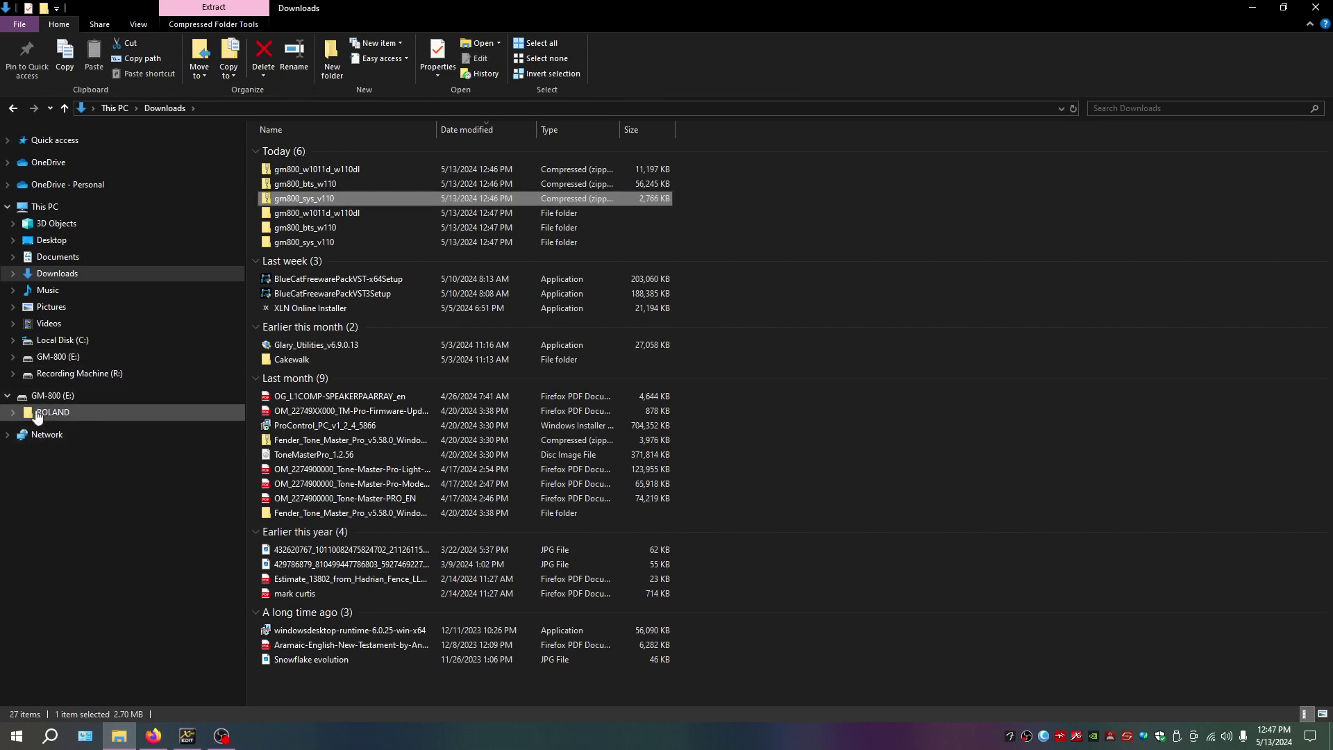
click(7, 396)
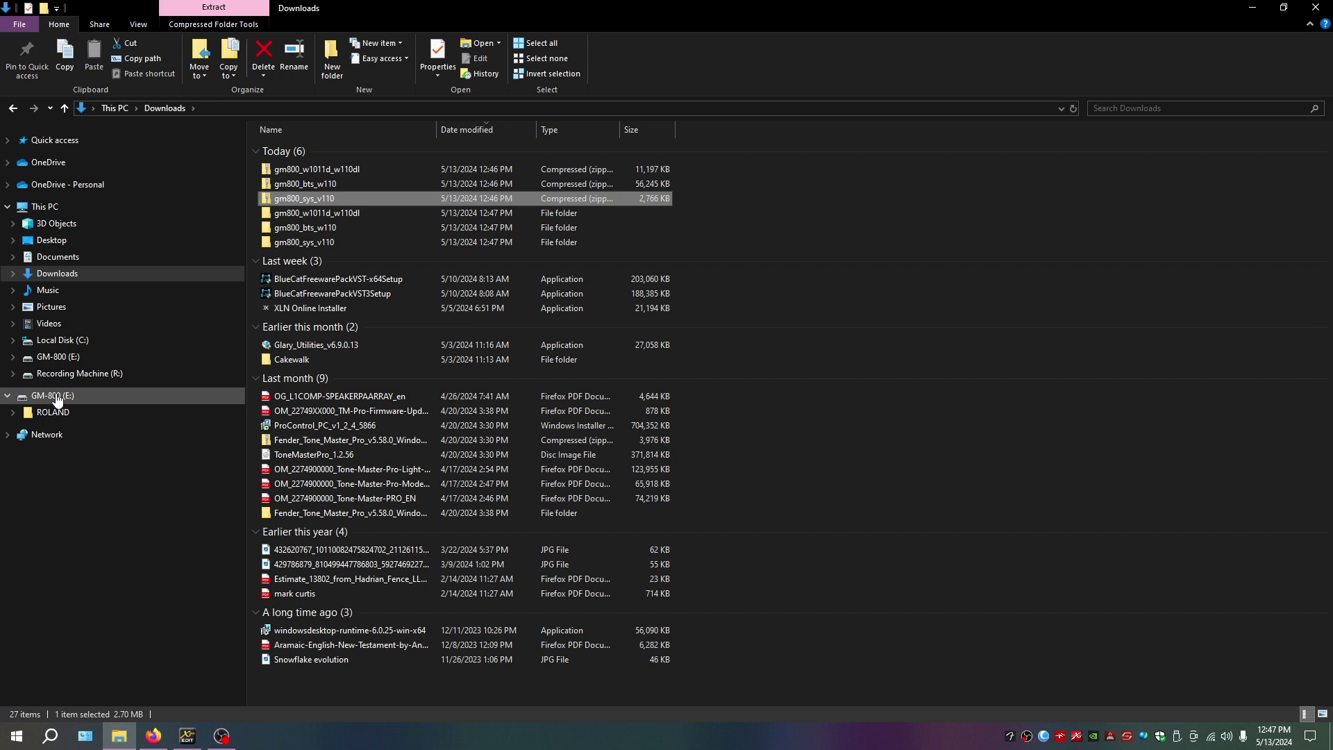
click(15, 412)
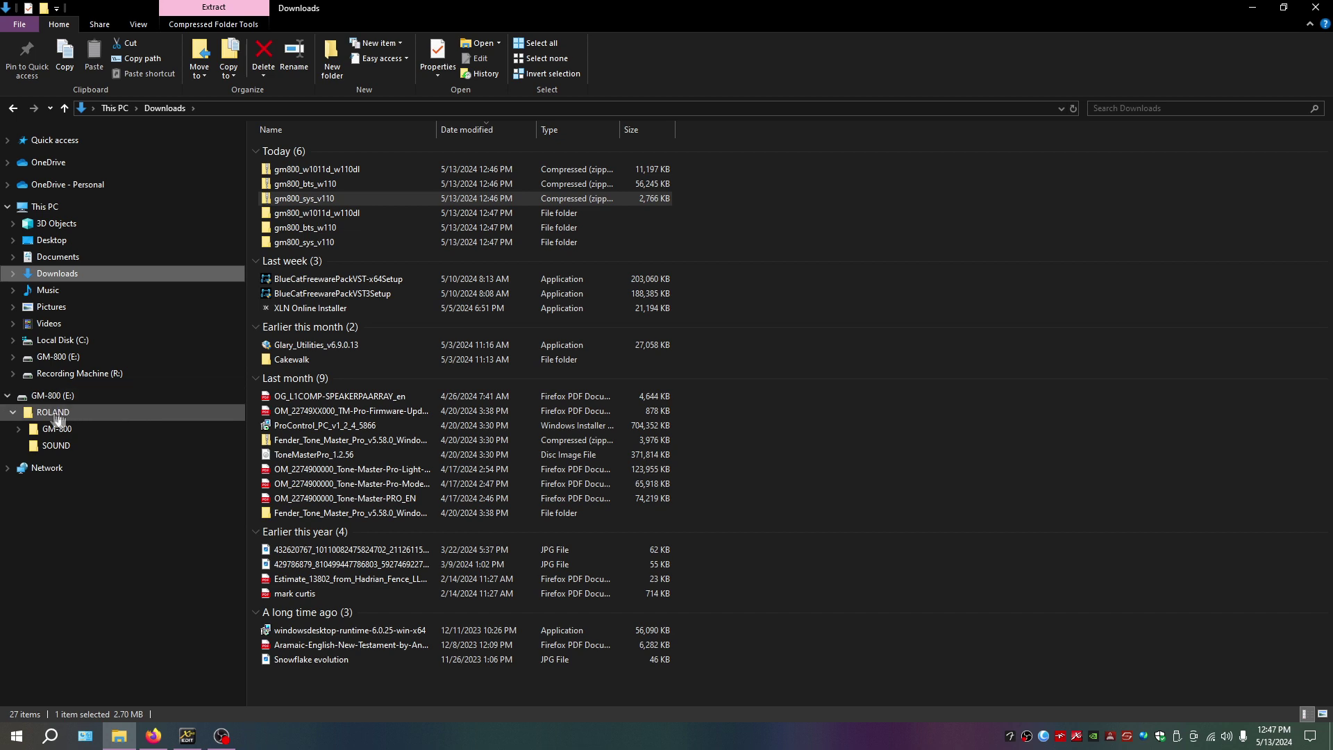
- Copy GM-800_UPA_up.bin from the extracted gm800_sys_v110 folder
click(13, 275)
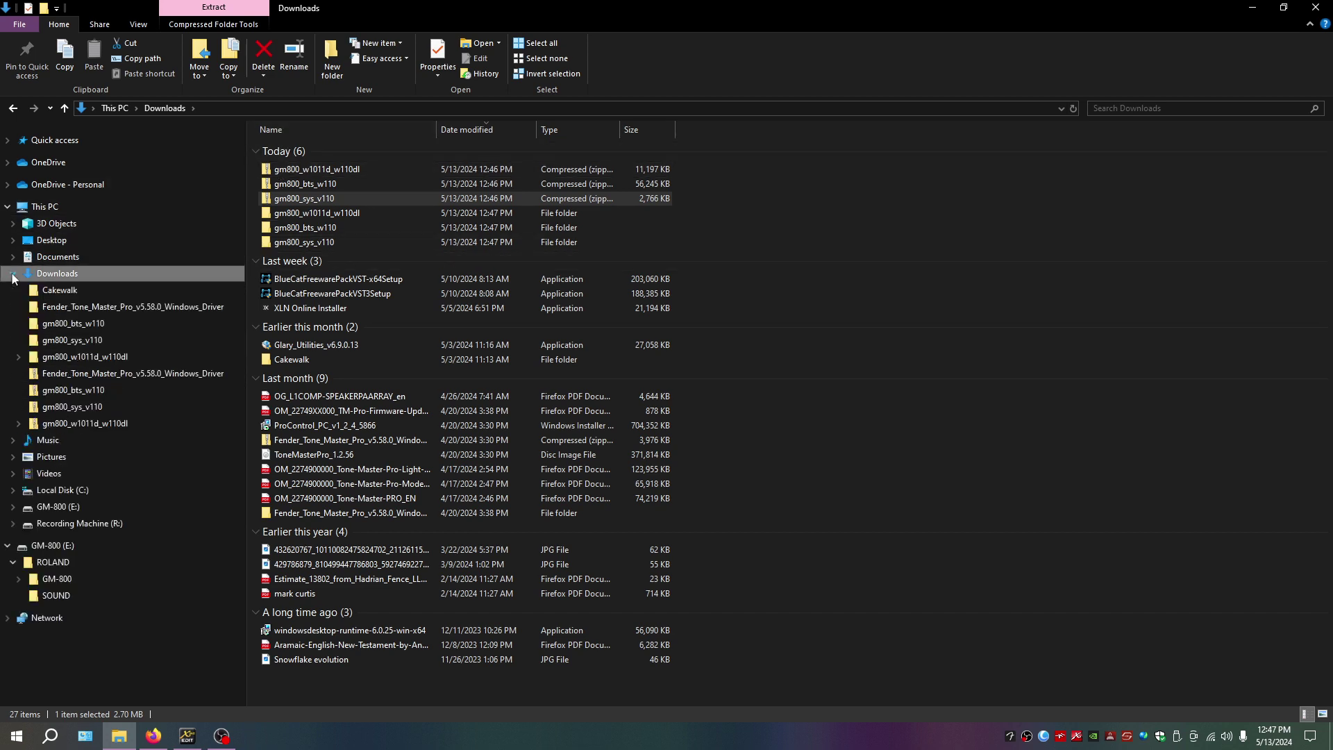
click(46, 344)
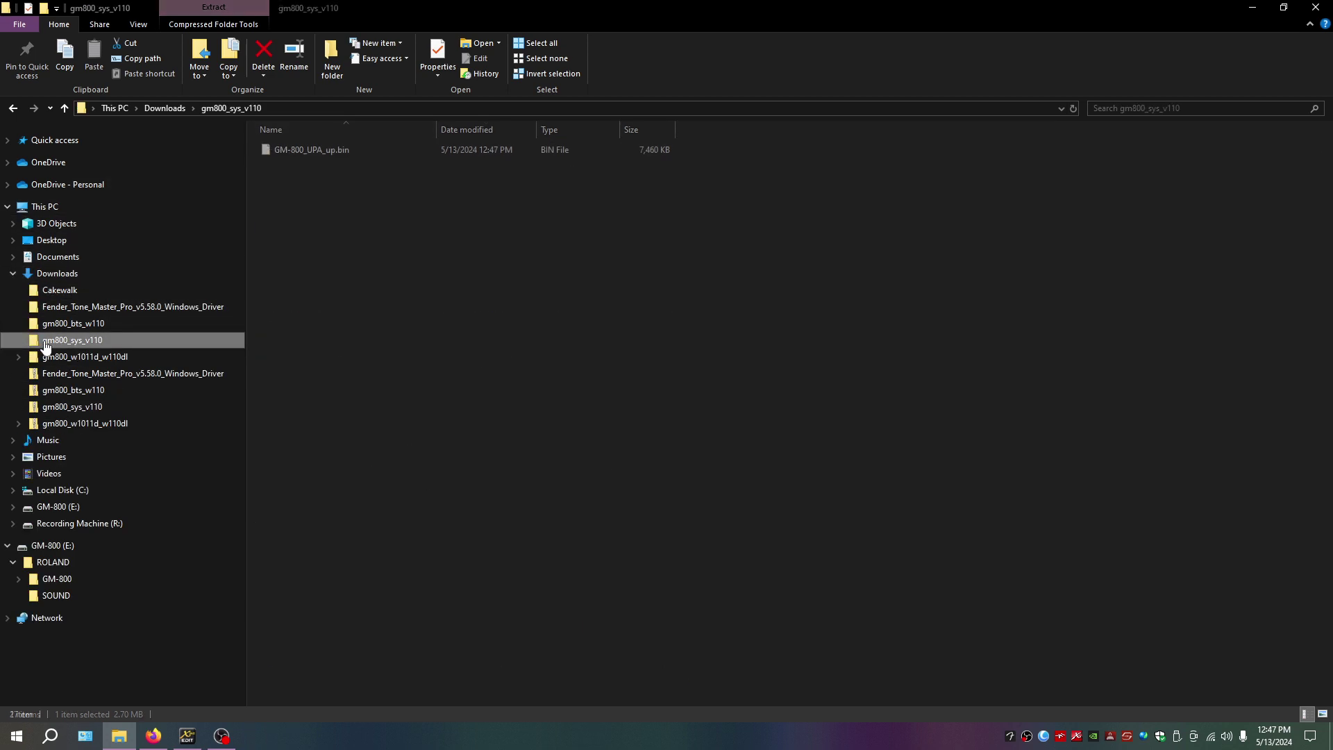
right_click(307, 151)
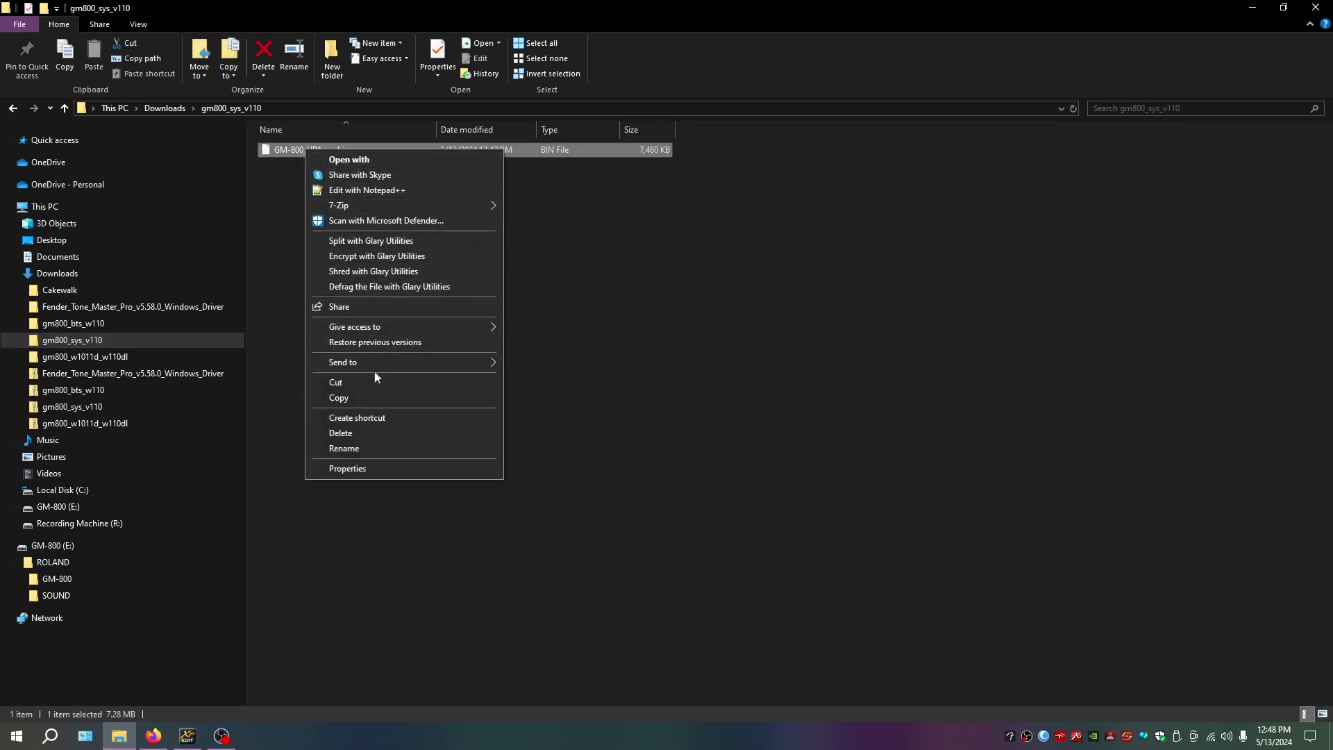
click(379, 399)
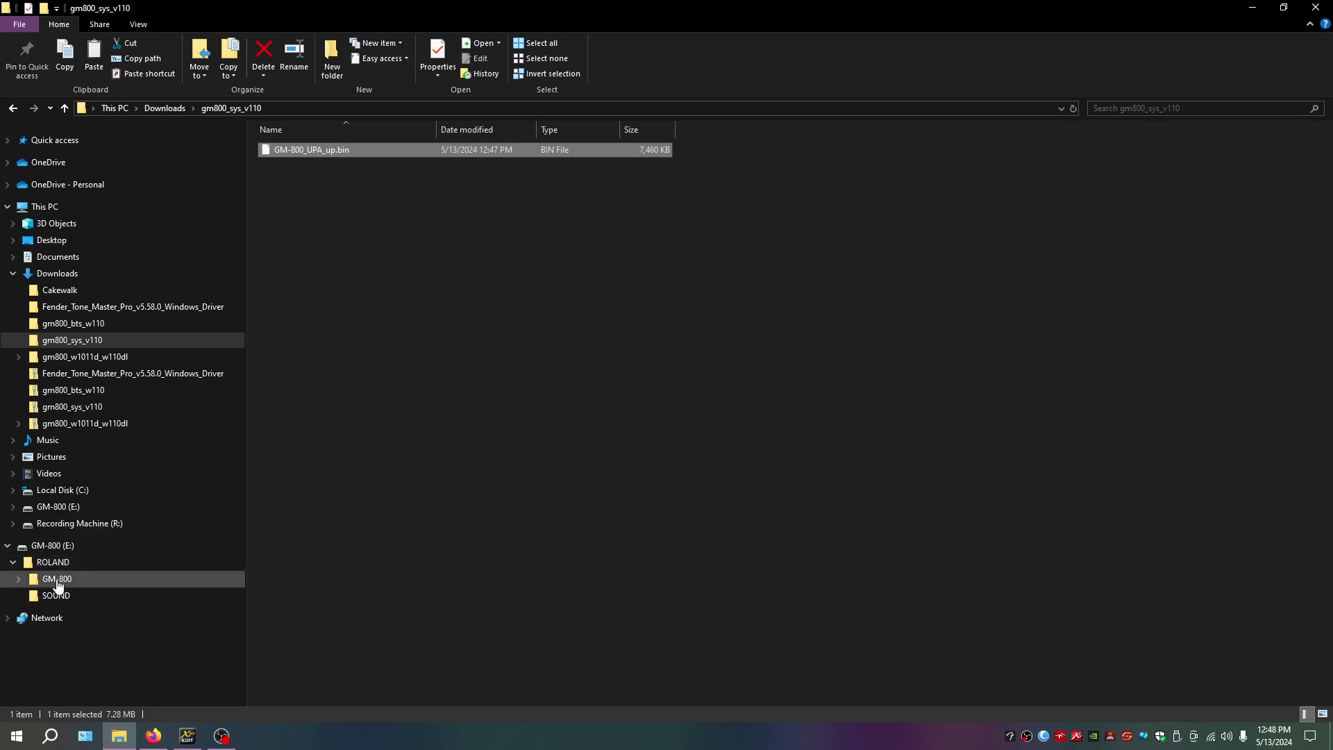
- Paste the firmware file into the root of GM-800 (E:) and eject the drive
click(46, 547)
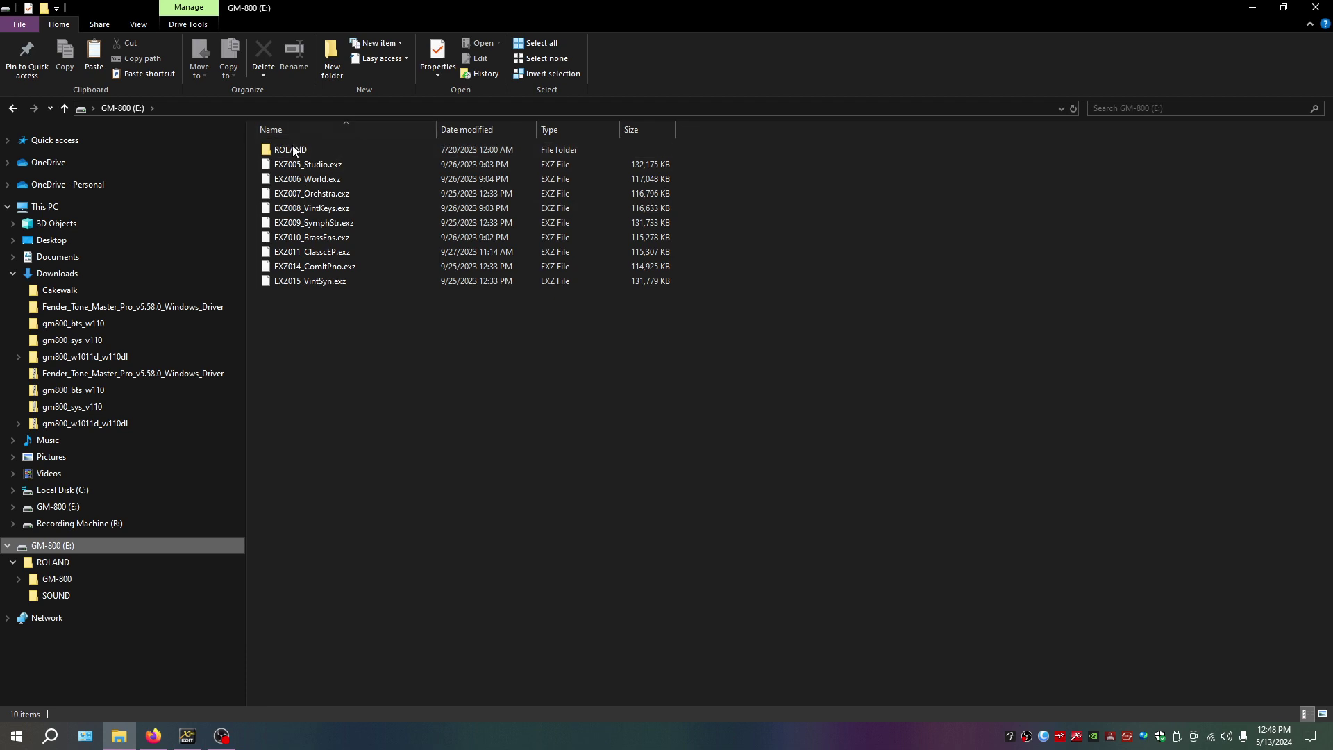
right_click(423, 379)
click(485, 475)
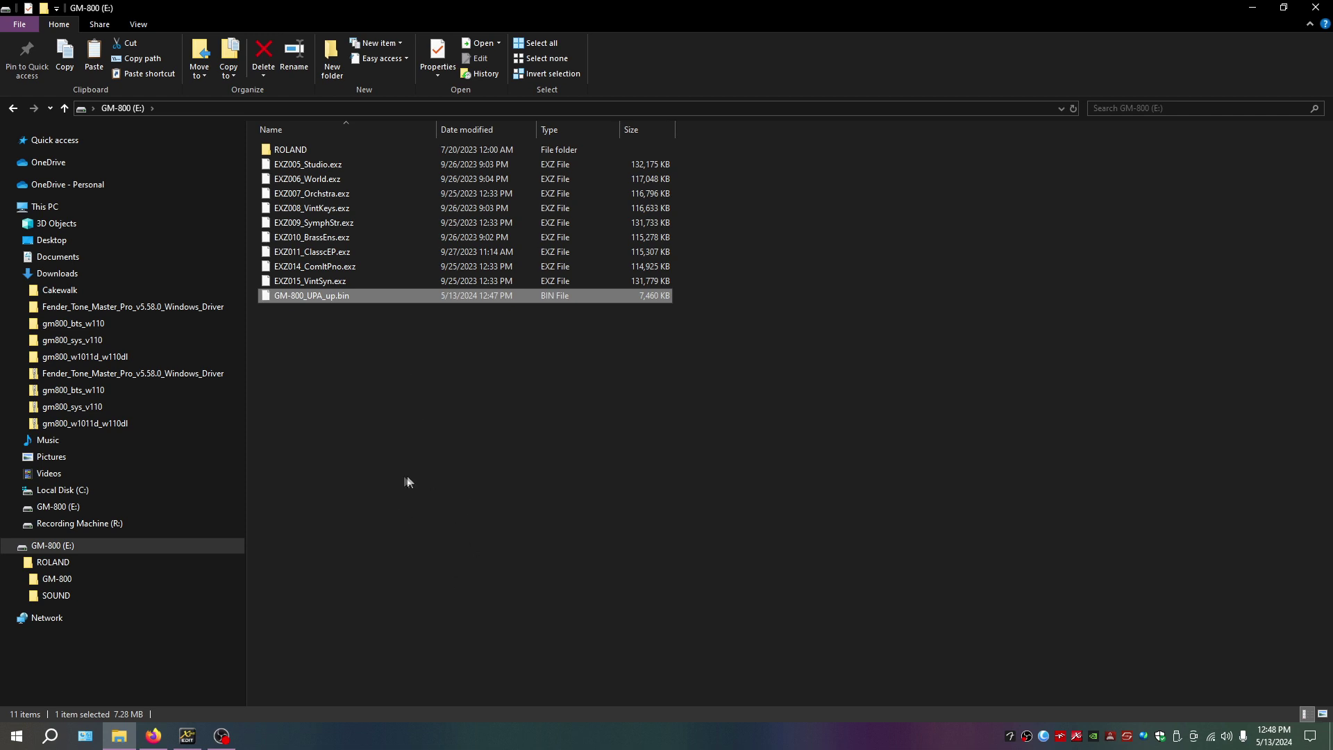
click(1176, 738)
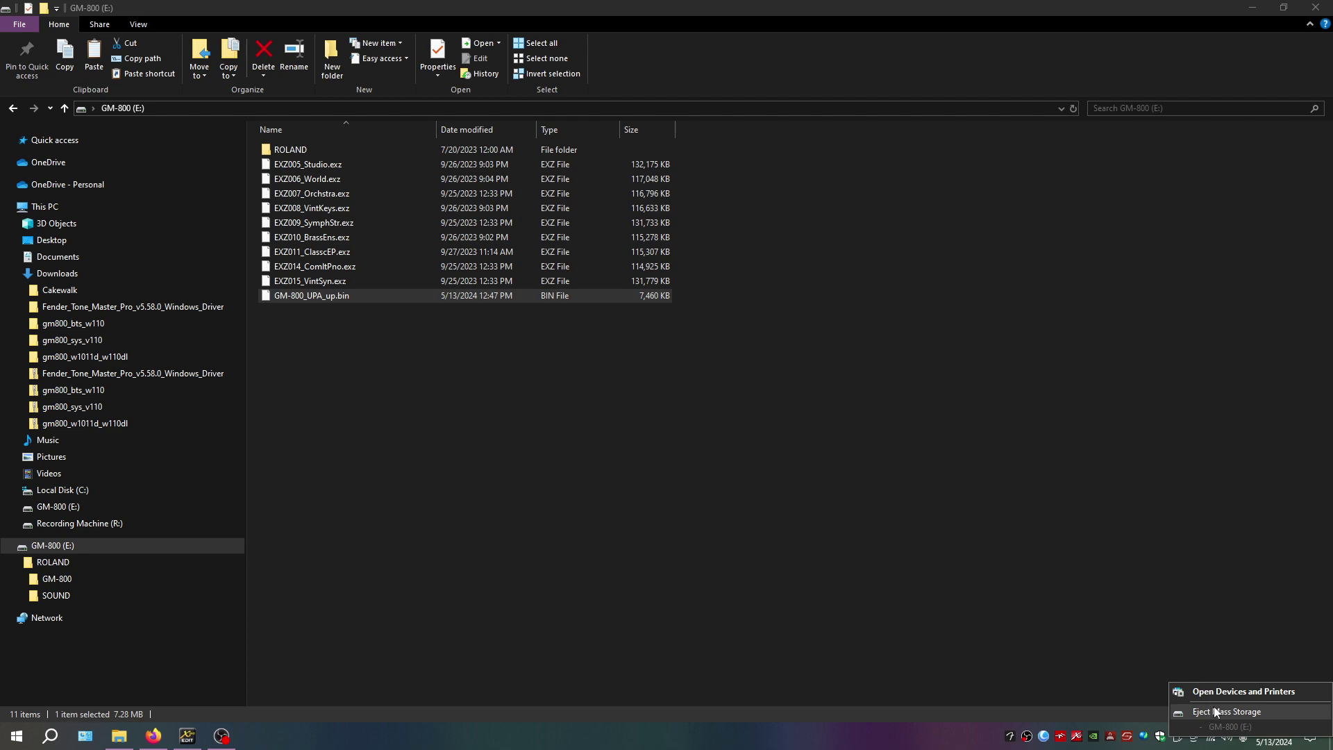
click(1216, 713)
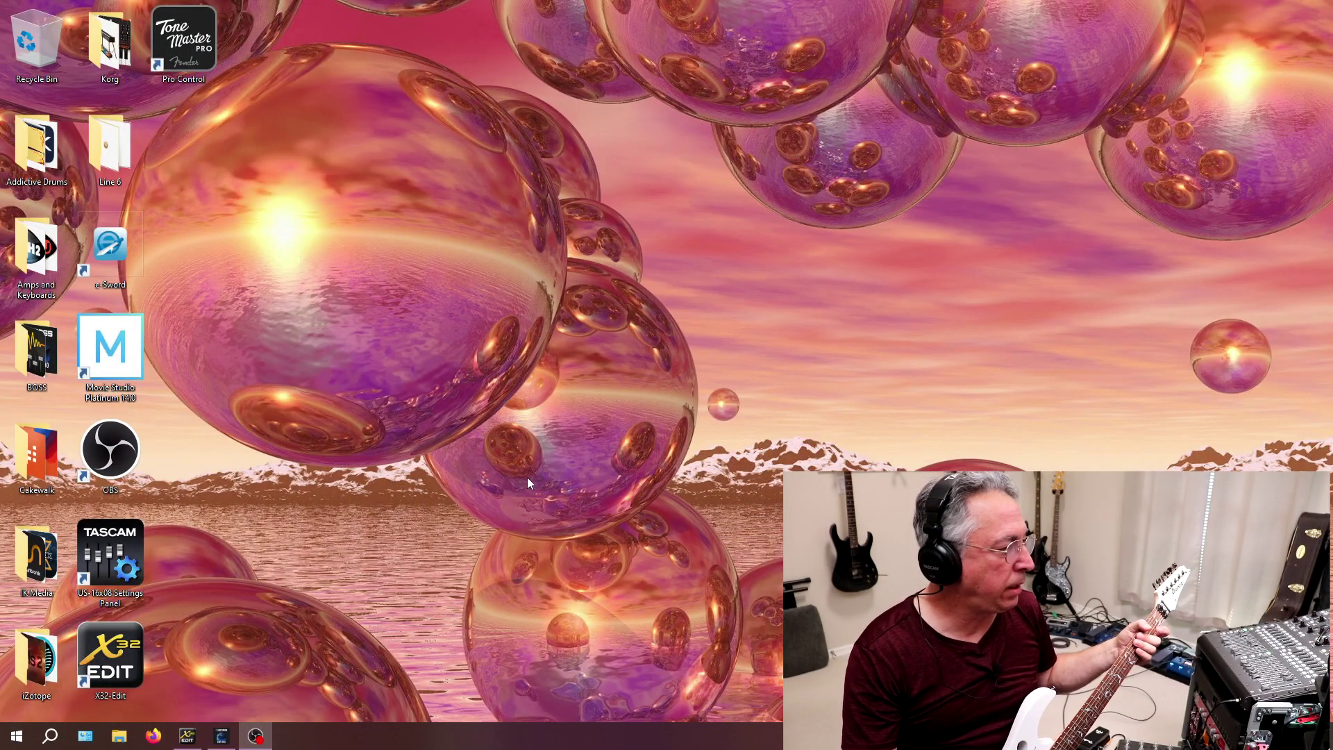
- Minimize X32-Edit and bring the GM-800 editor showing patch 001 SWEEP STRINGS forward
click(184, 737)
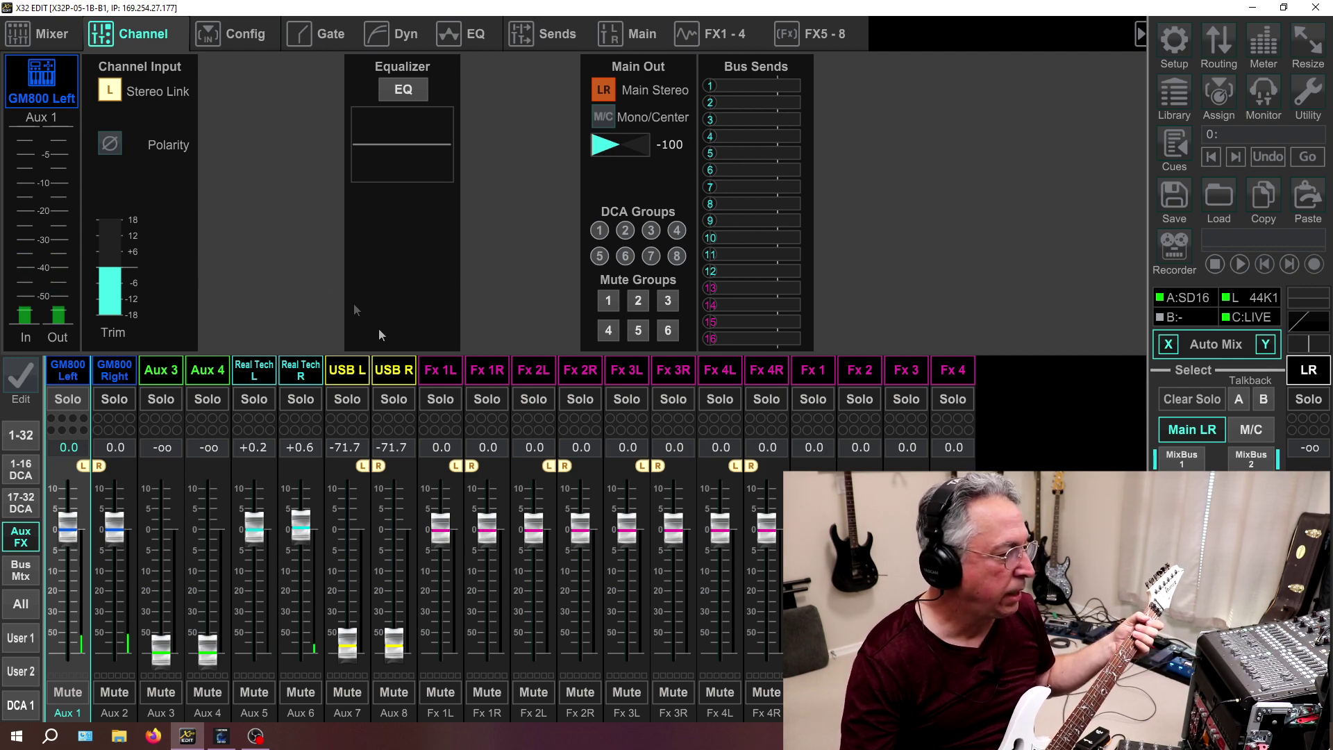
click(1253, 7)
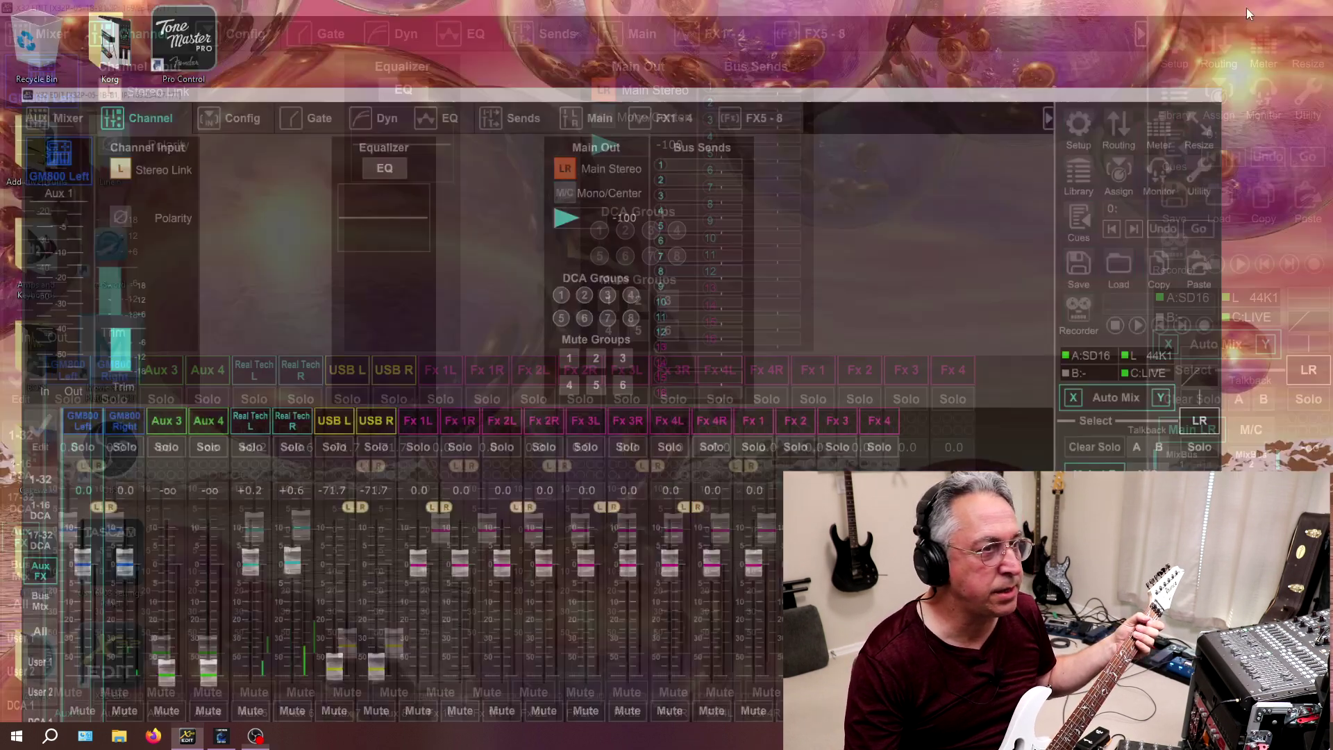
click(222, 742)
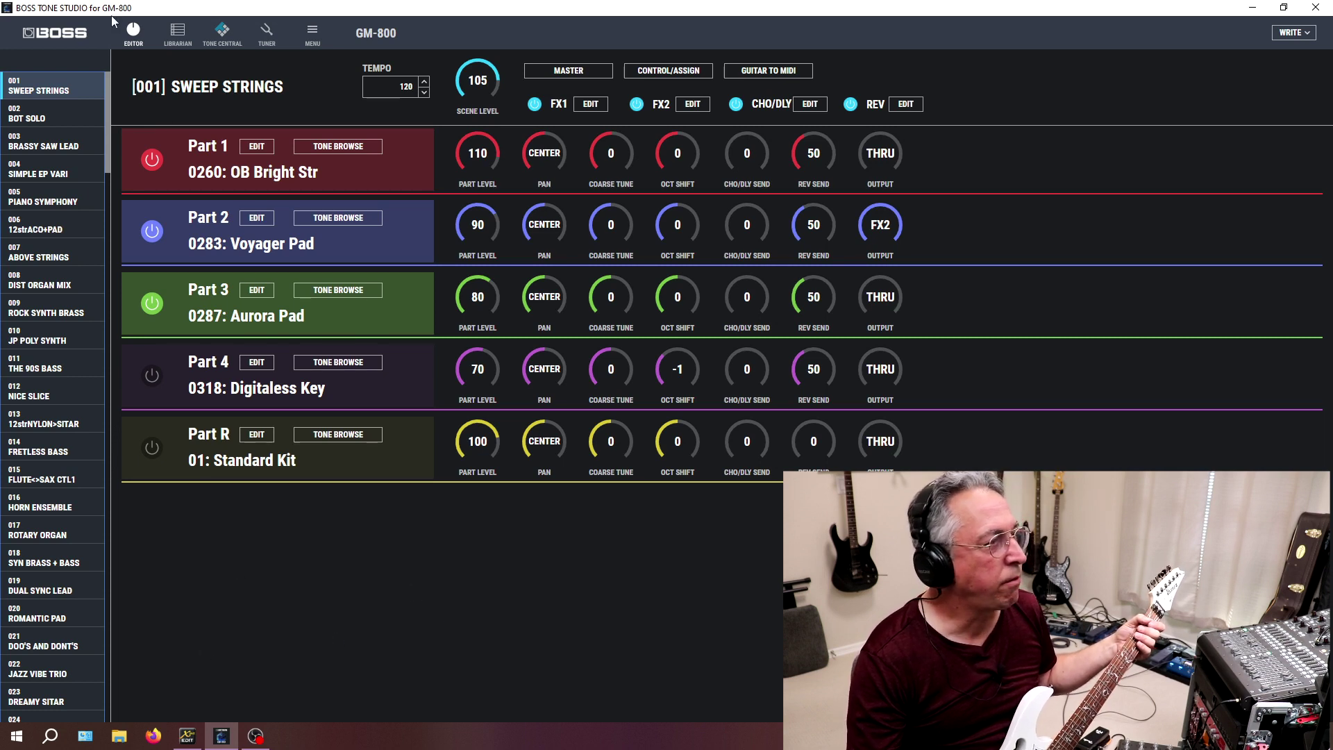
- Open the System GK SETTING 2 page showing all six string sensitivities at 65
click(314, 35)
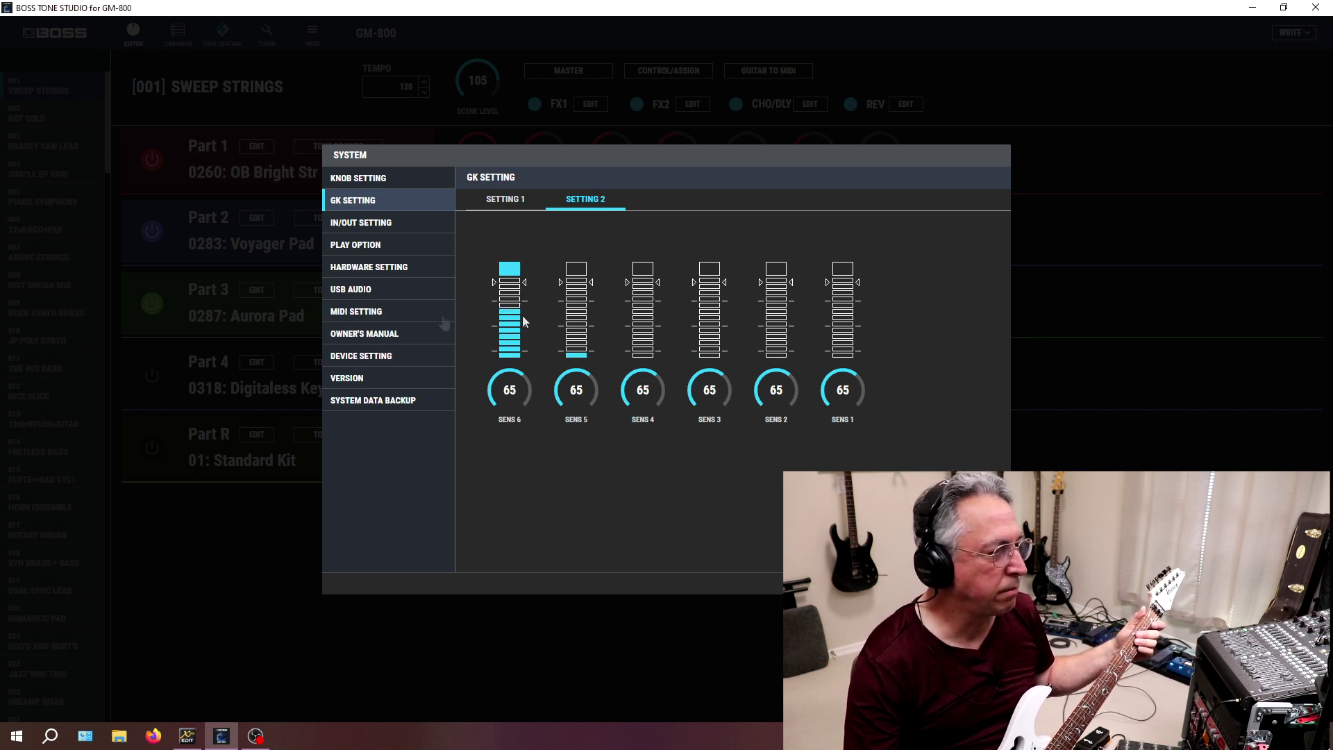
- Turn the SENS 6 and SENS 5 knobs down from 65 to 45 each
scroll(518, 391, down, 12)
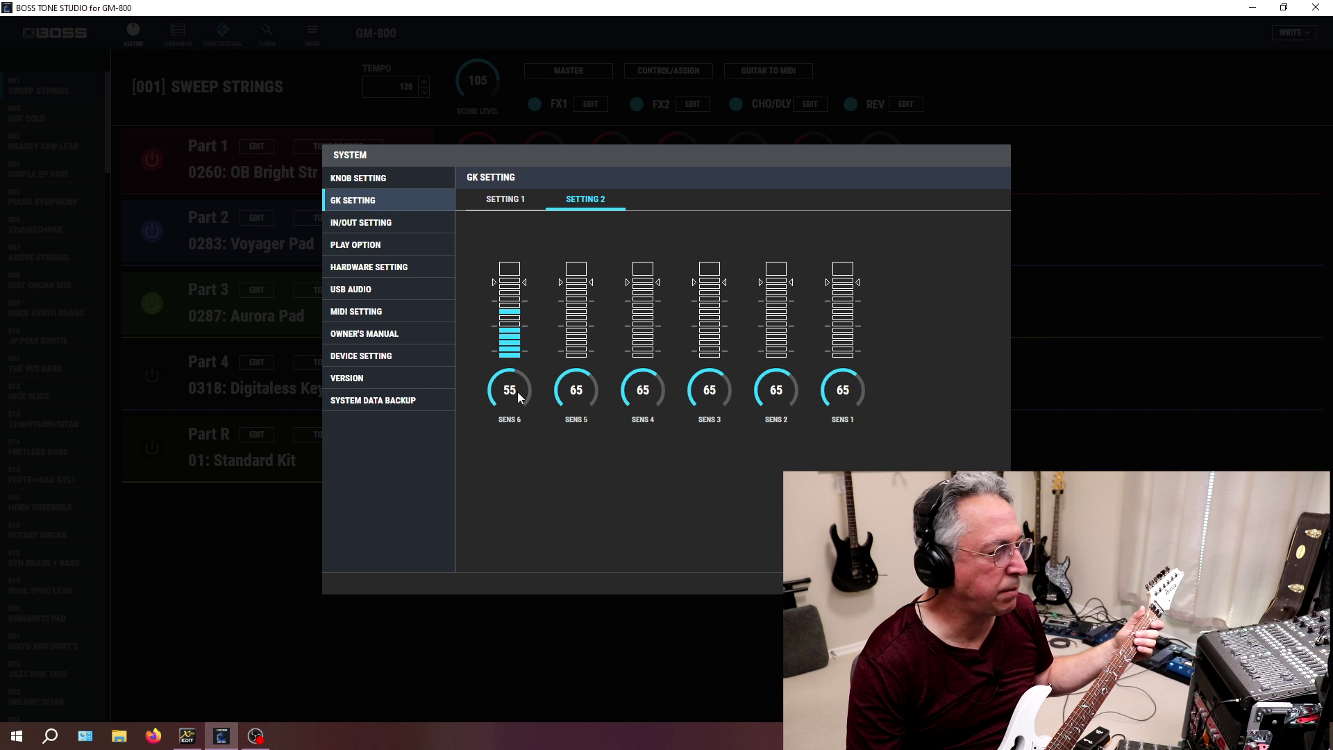
scroll(516, 393, down, 5)
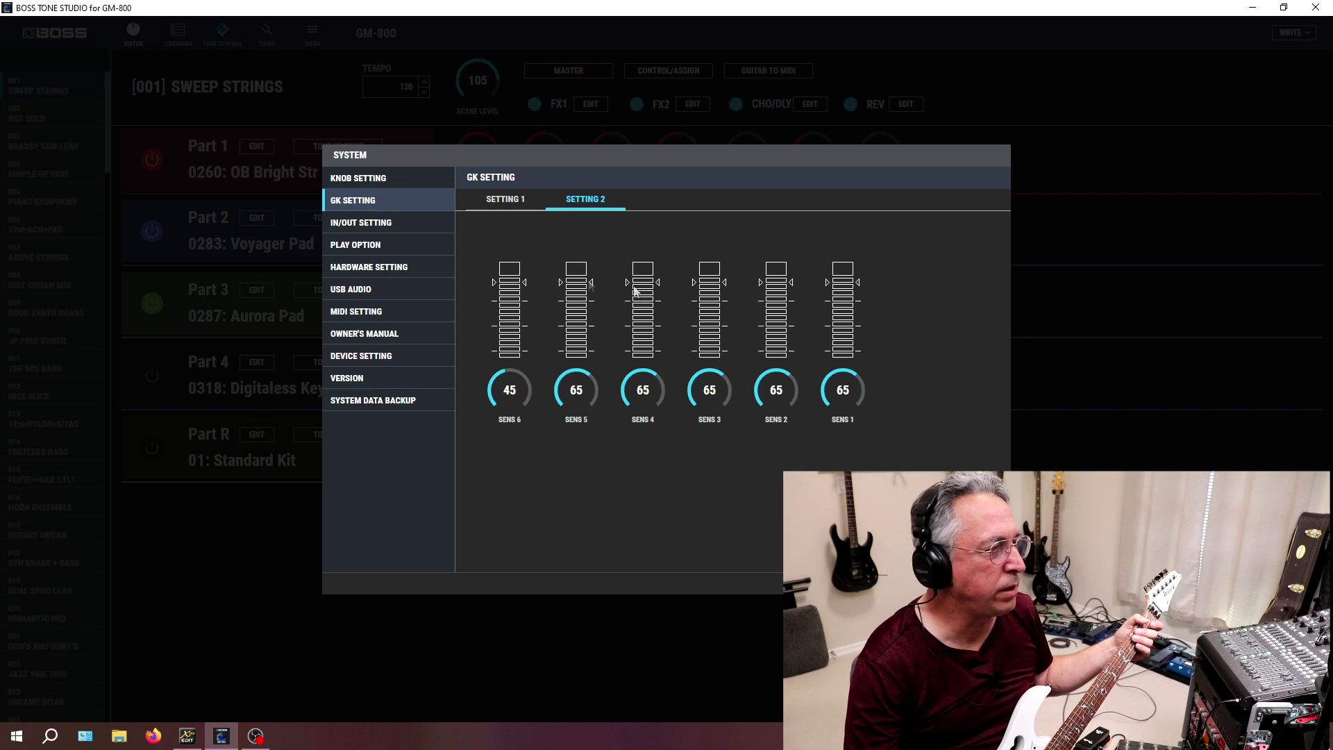
scroll(577, 404, down, 8)
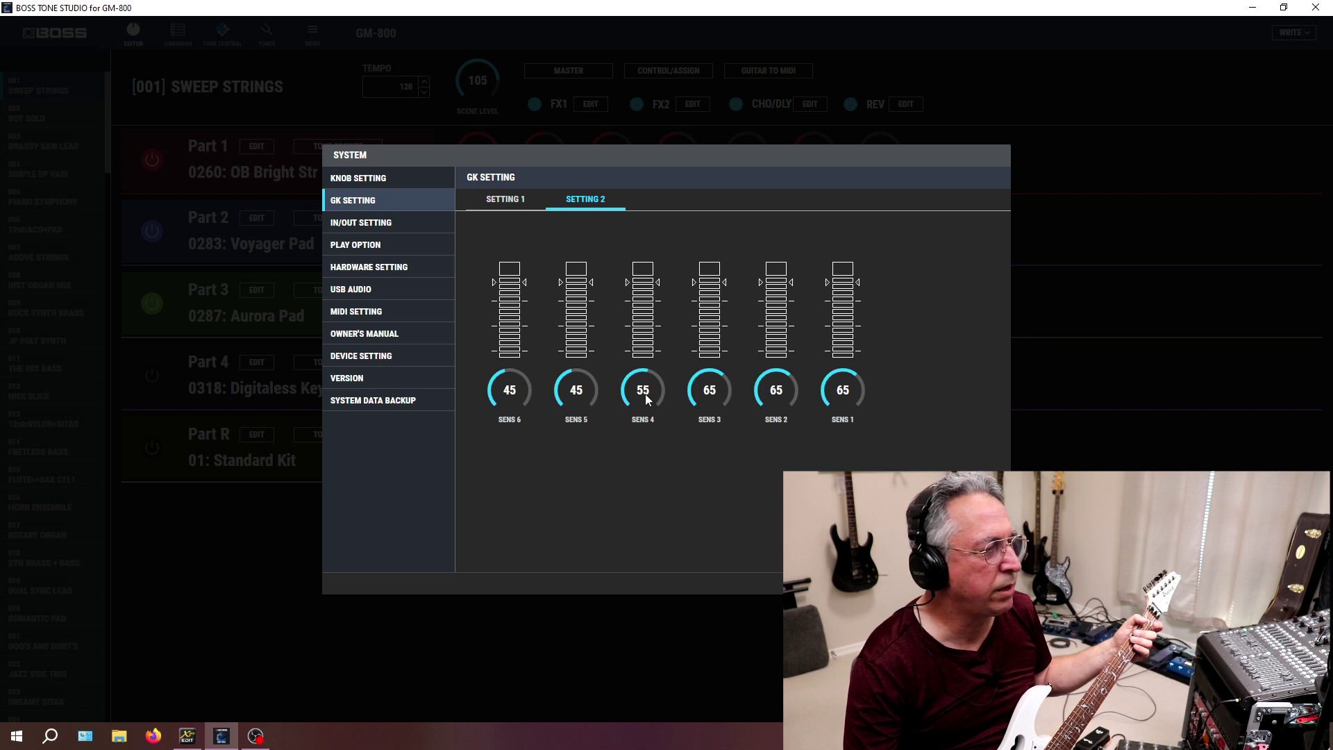
- Set the SENS 4 knob to 58 and leave SENS 3 at 65 after testing
drag(645, 398, 648, 394)
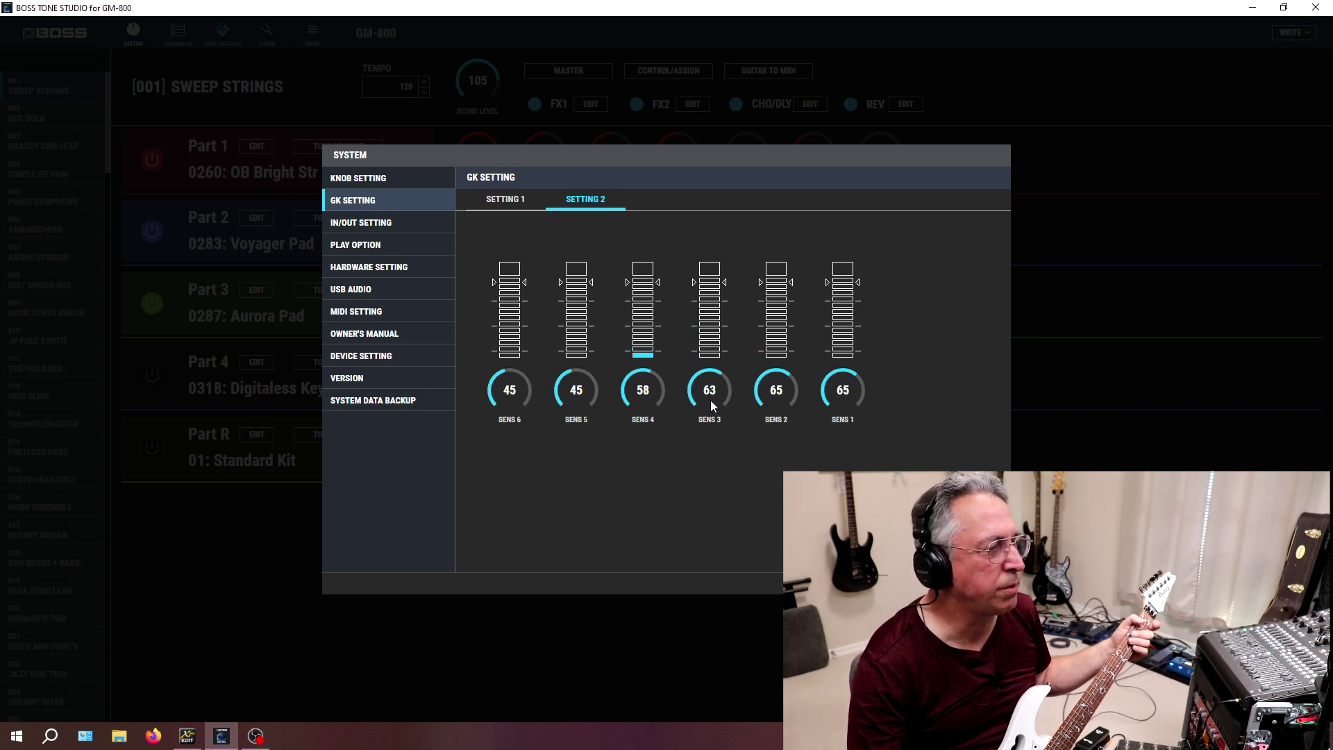
scroll(711, 403, up, 4)
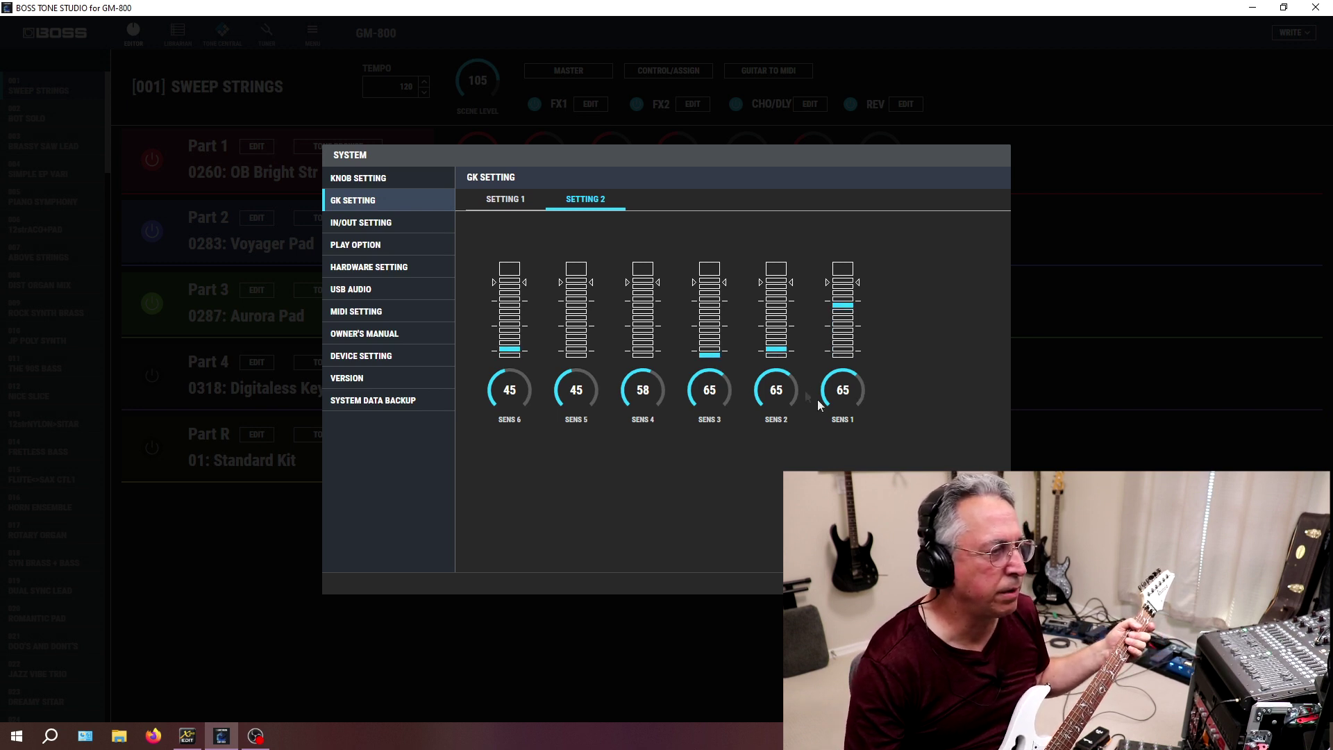
- Raise SENS 1 to 77 and close the SYSTEM dialog, returning to SWEEP STRINGS
scroll(842, 406, up, 2)
scroll(842, 406, up, 3)
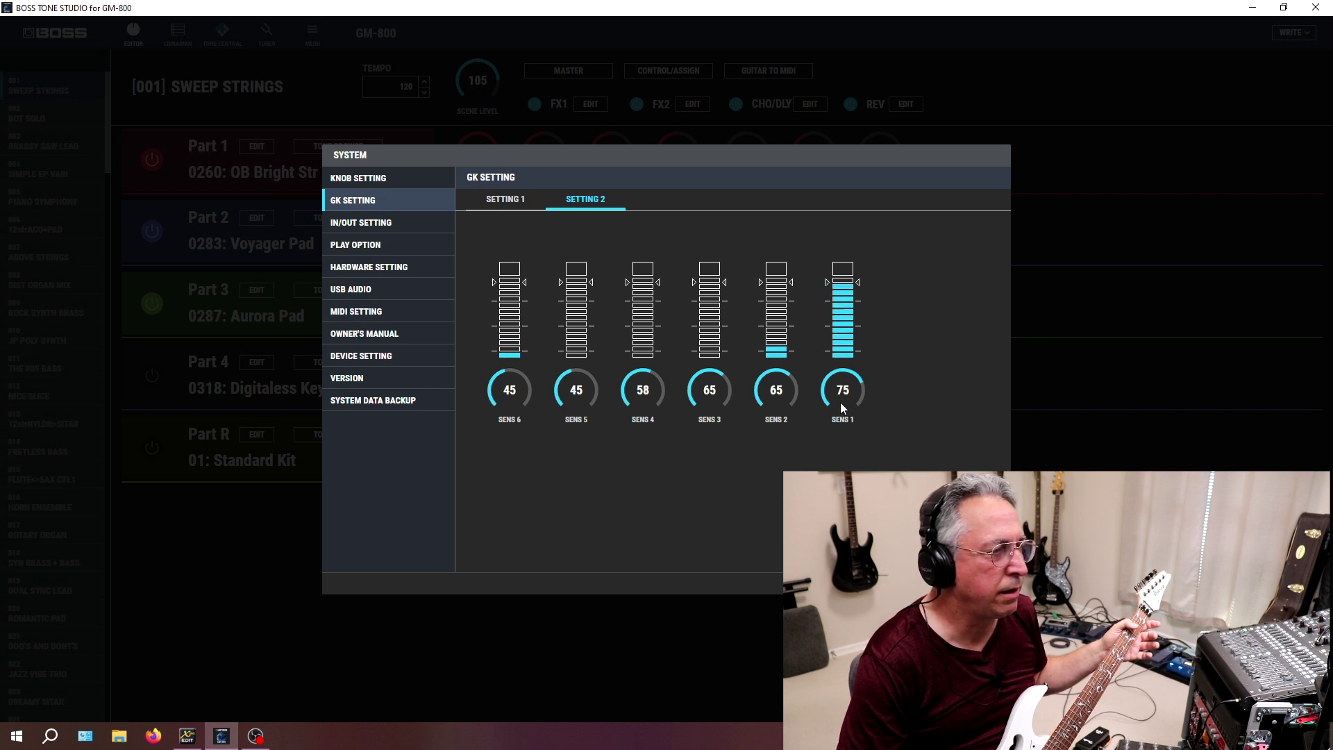
scroll(842, 408, up, 2)
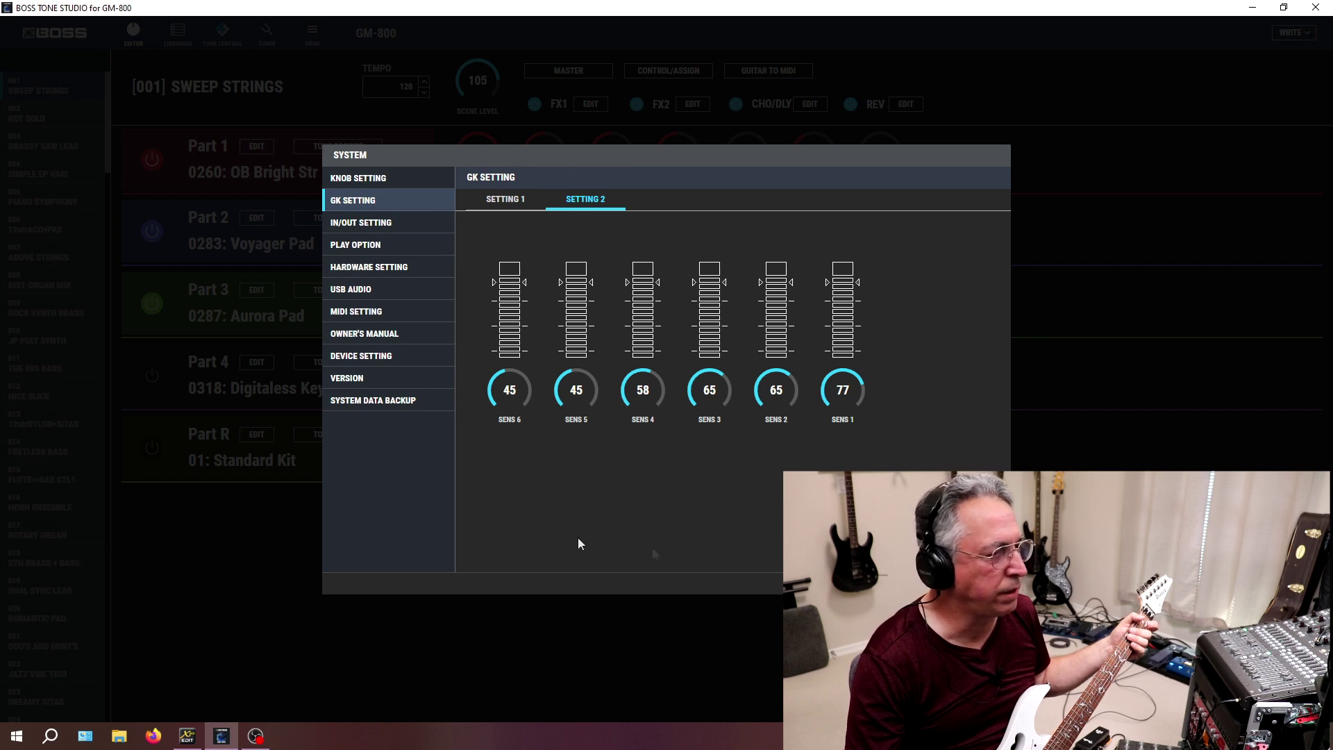
click(613, 135)
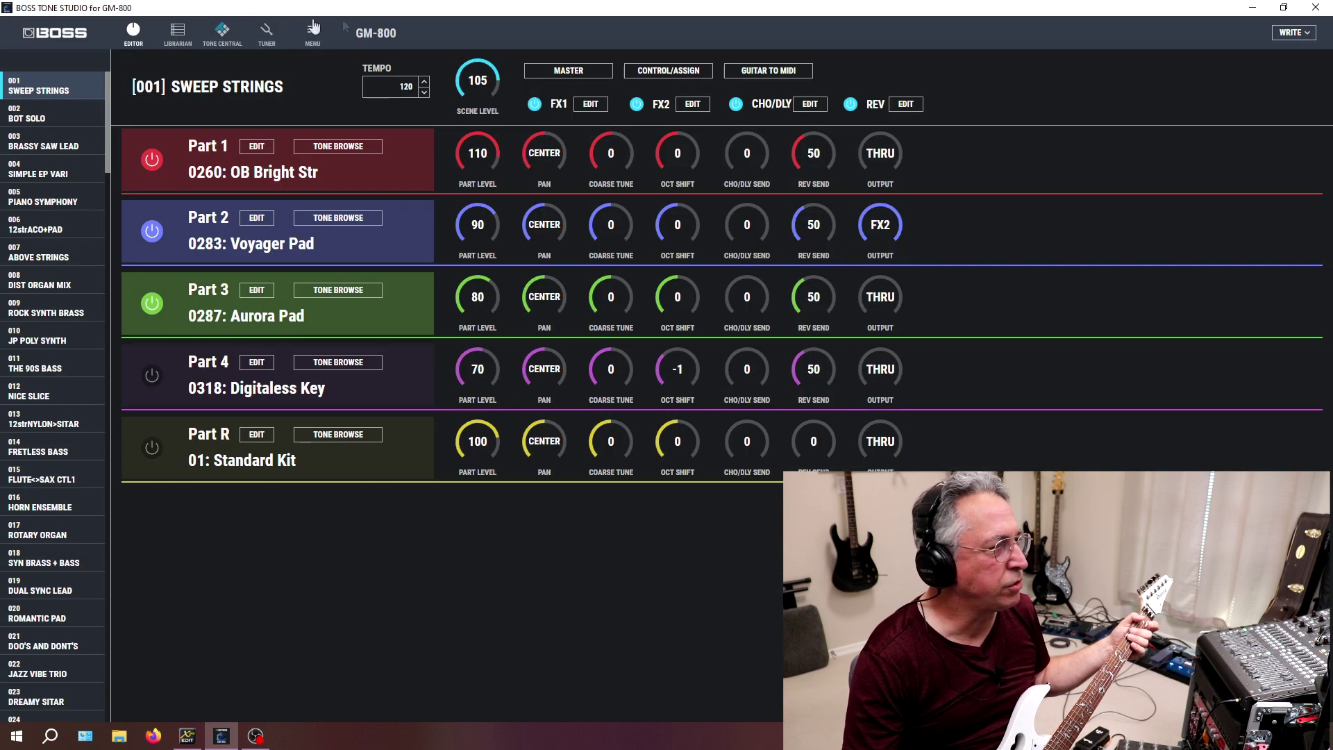
click(268, 32)
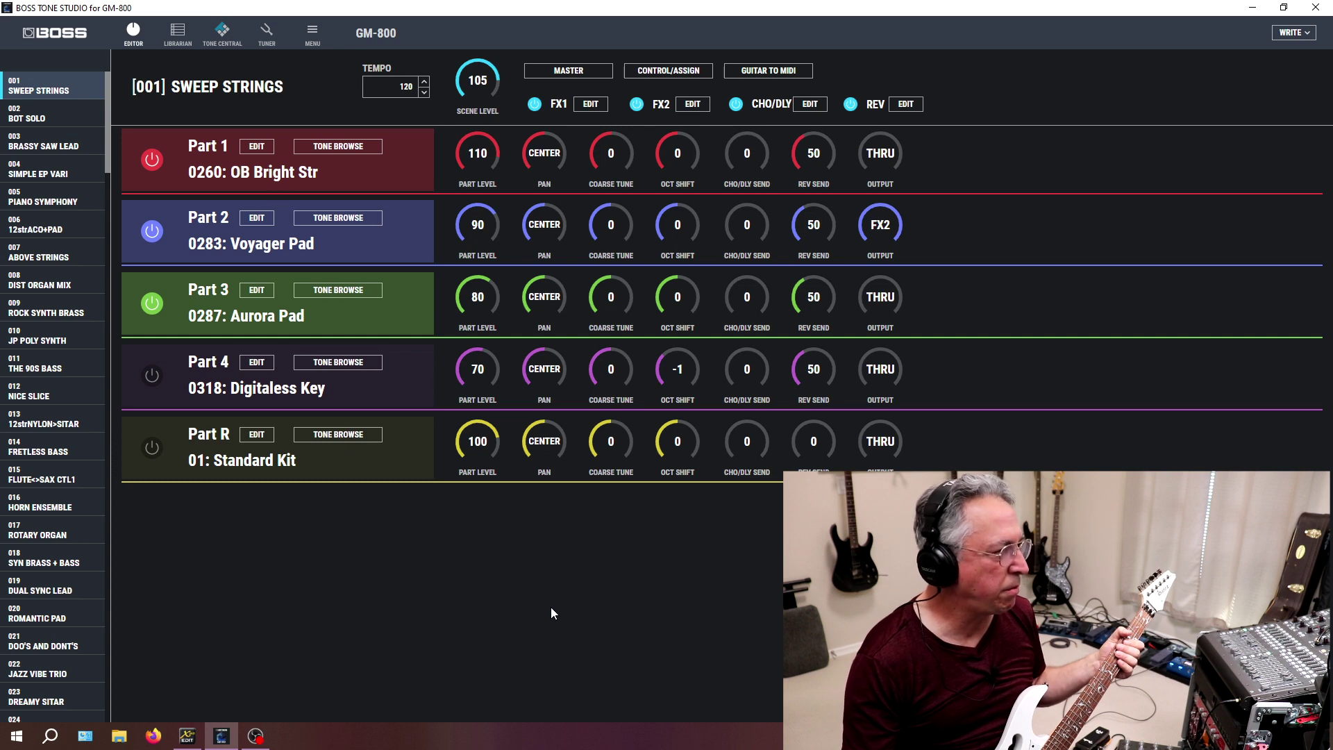
- Load and play the 005 Piano Symphony patch, then scroll down the patch list
click(42, 201)
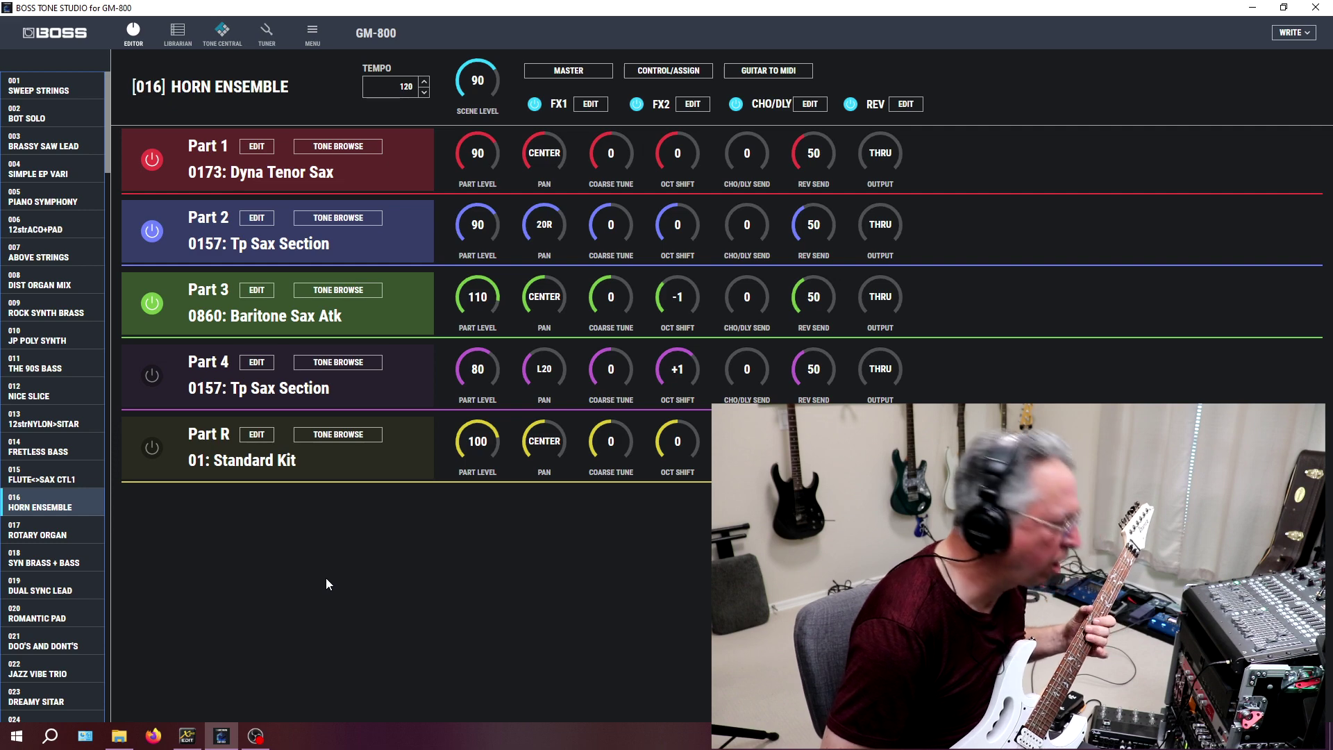
scroll(49, 422, down, 15)
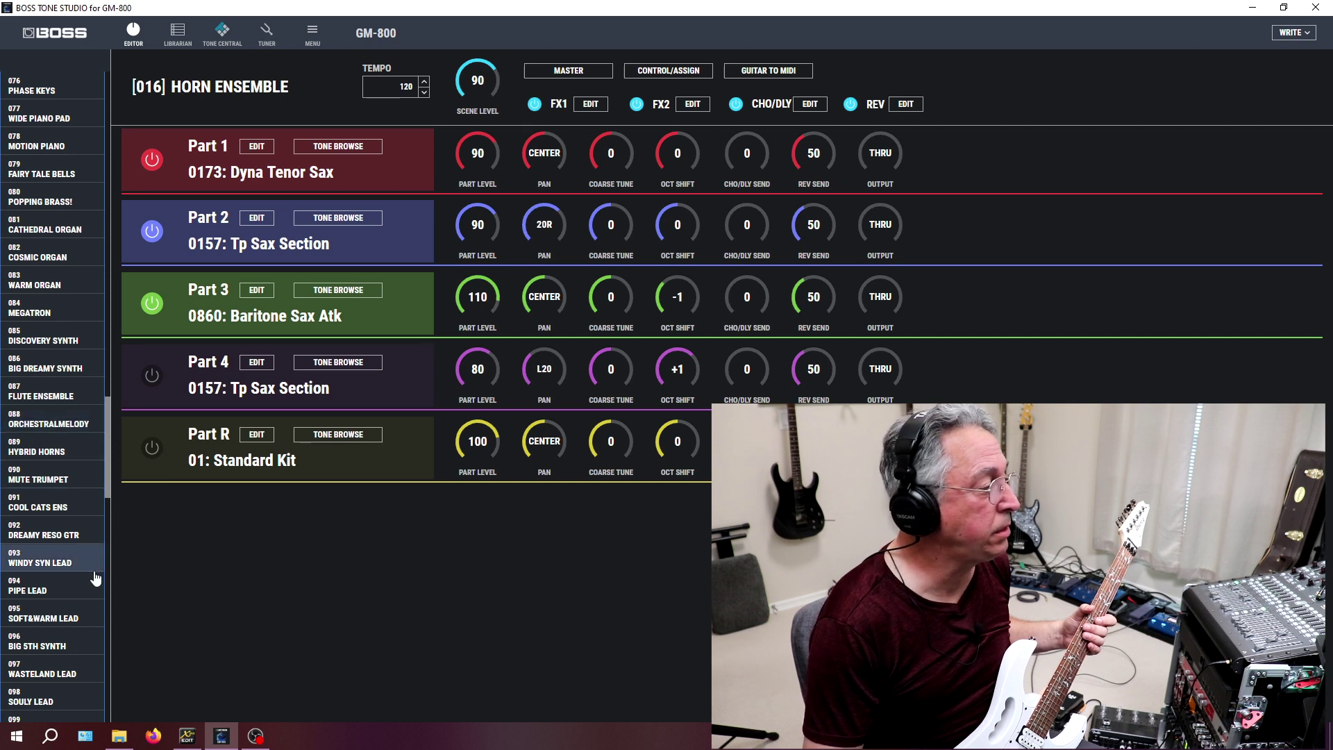
- Audition ORCHESTRALMELODY, COSMIC ORGAN, ORCHESTRALMELODY again, then settle on 089 HYBRID HORNS
click(38, 422)
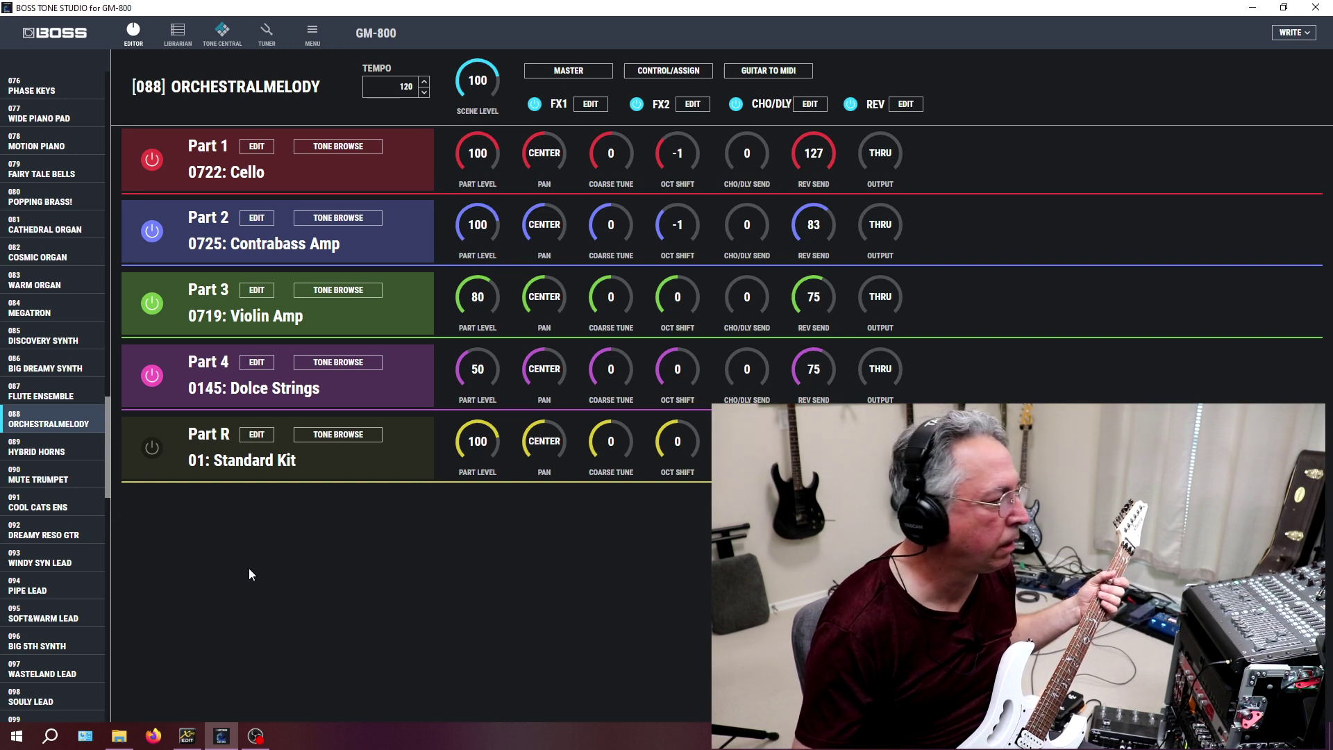
click(63, 259)
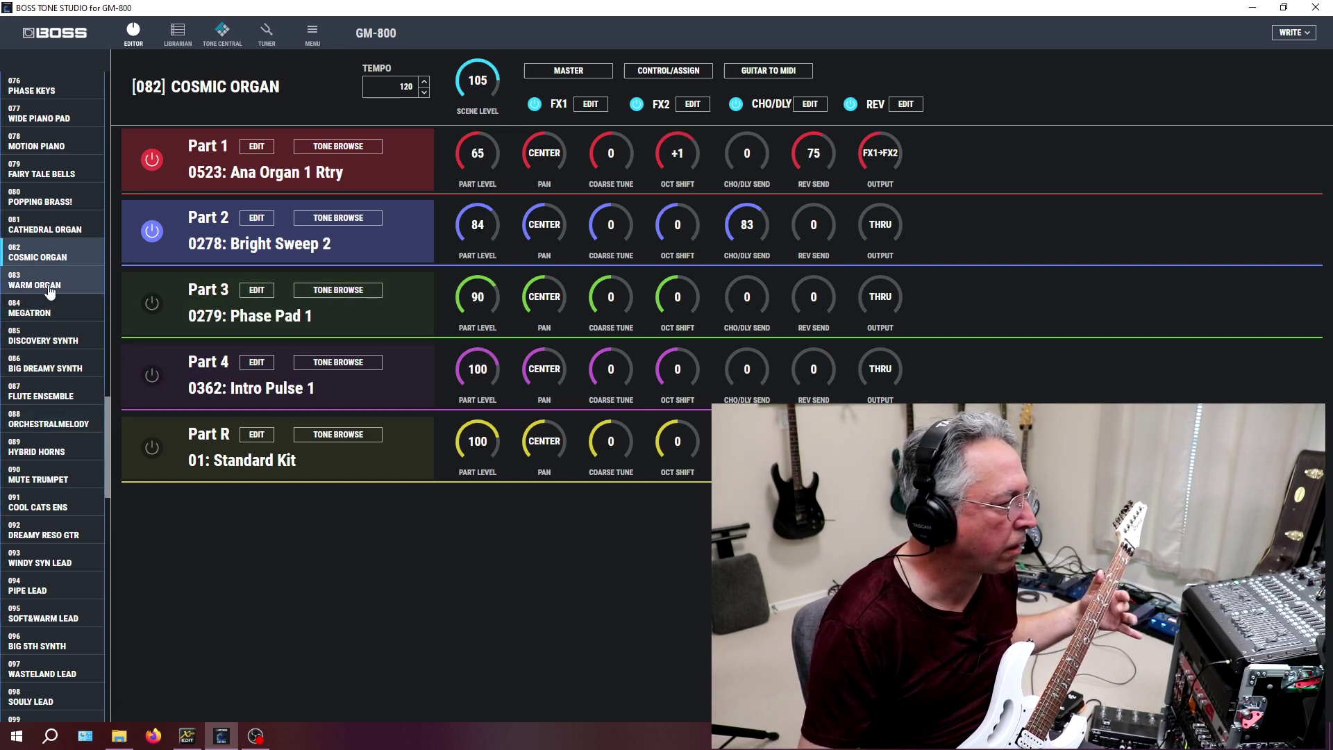
click(46, 423)
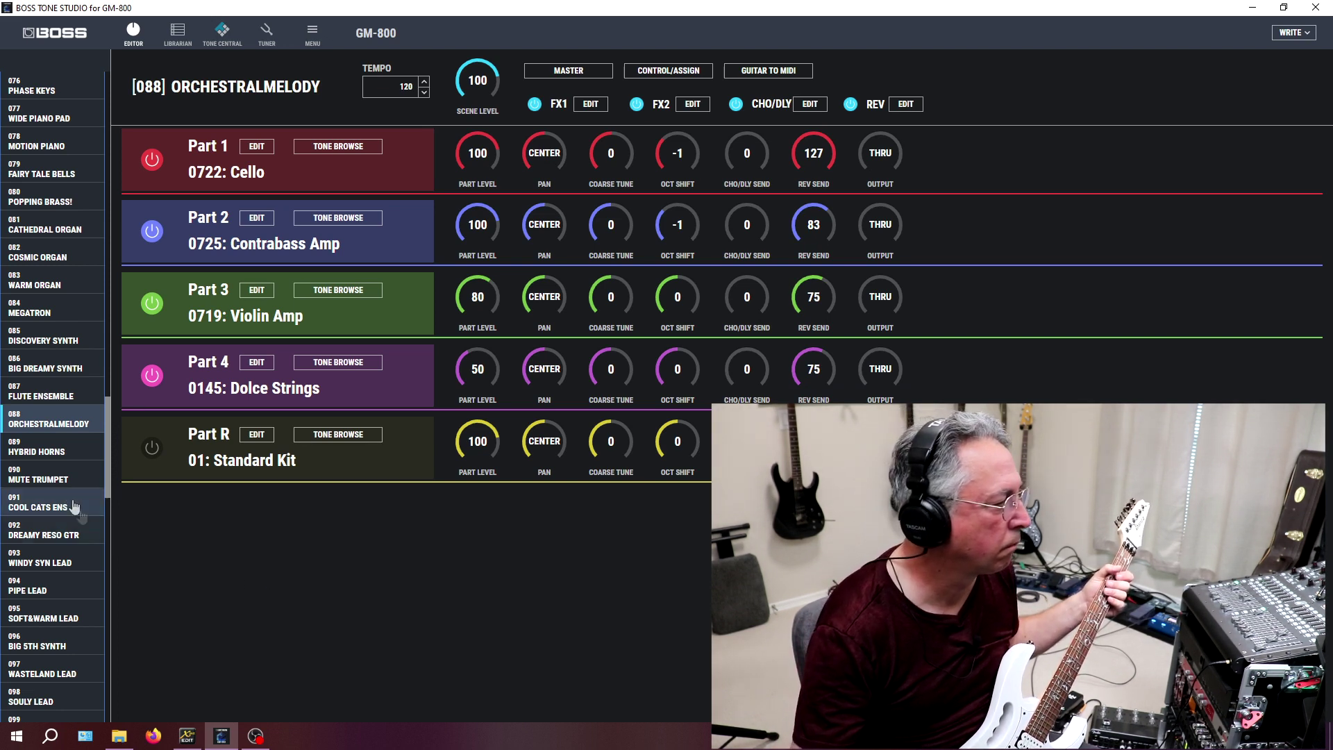
click(47, 445)
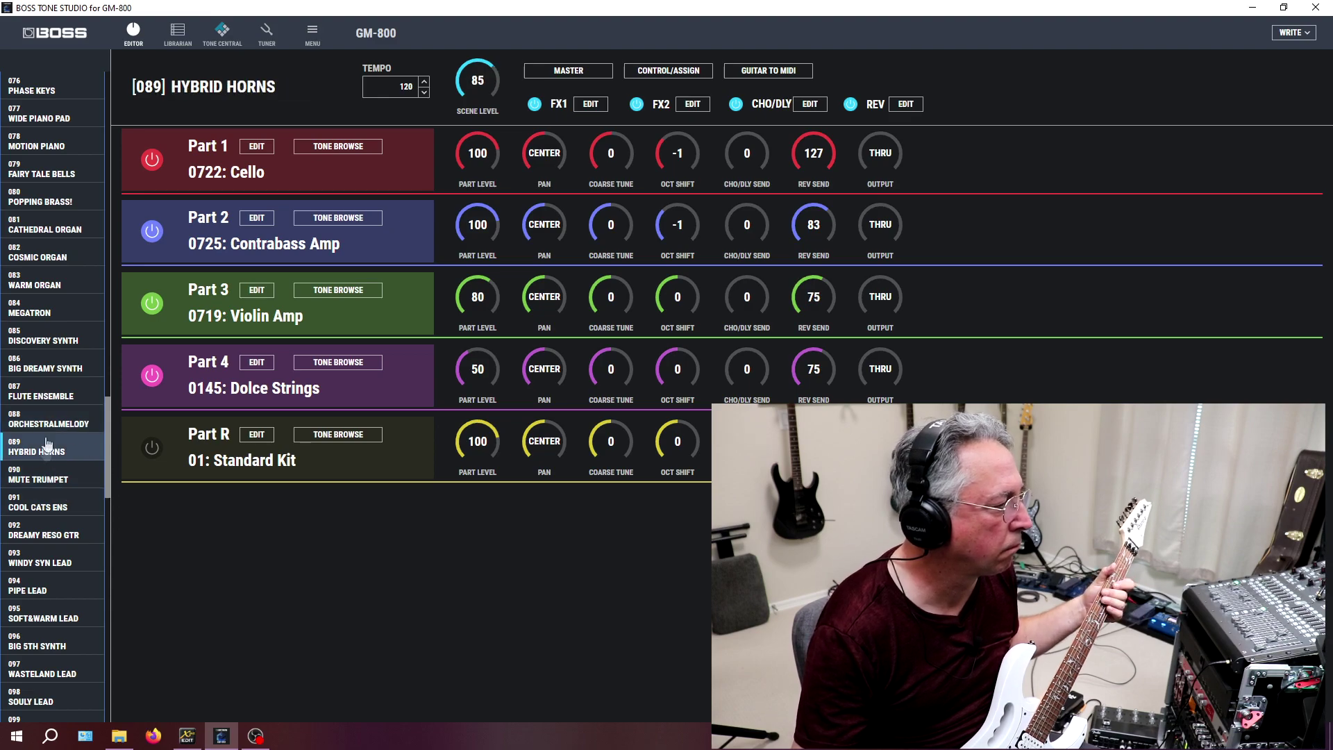